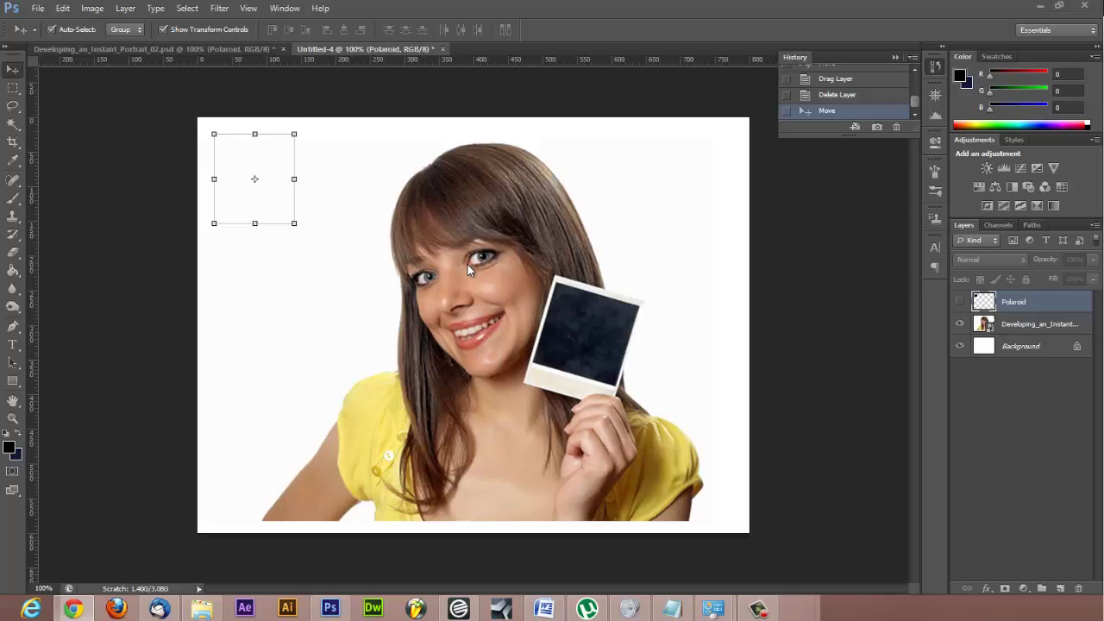
Move the portrait photo layer in Untitled-4 down and to the right until its lower edge meets the canvas edge
drag(472, 288, 518, 303)
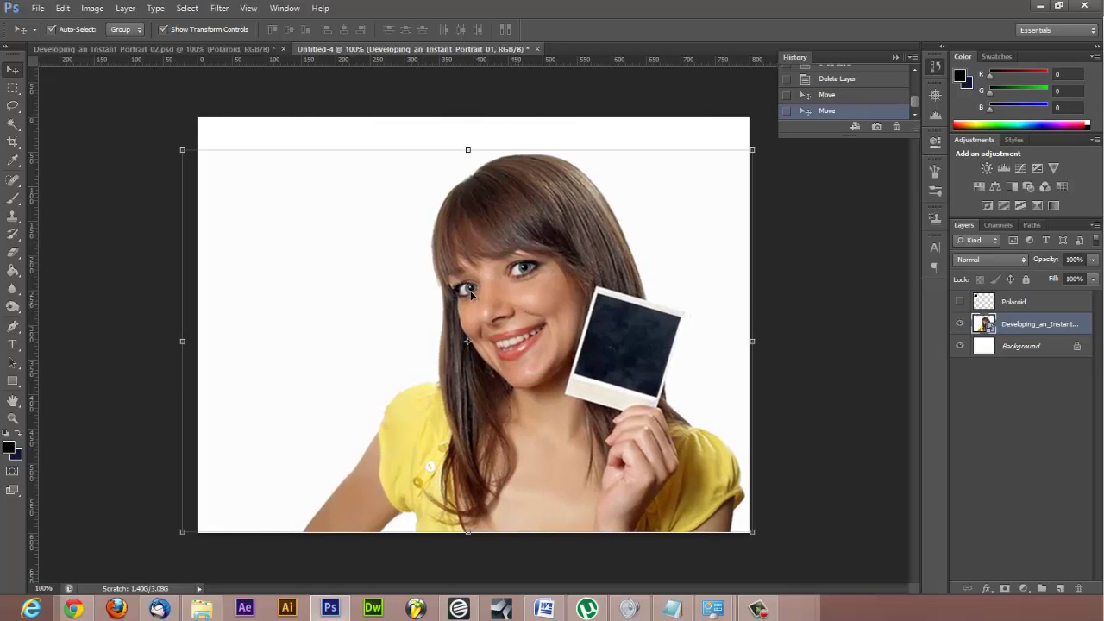
click(39, 10)
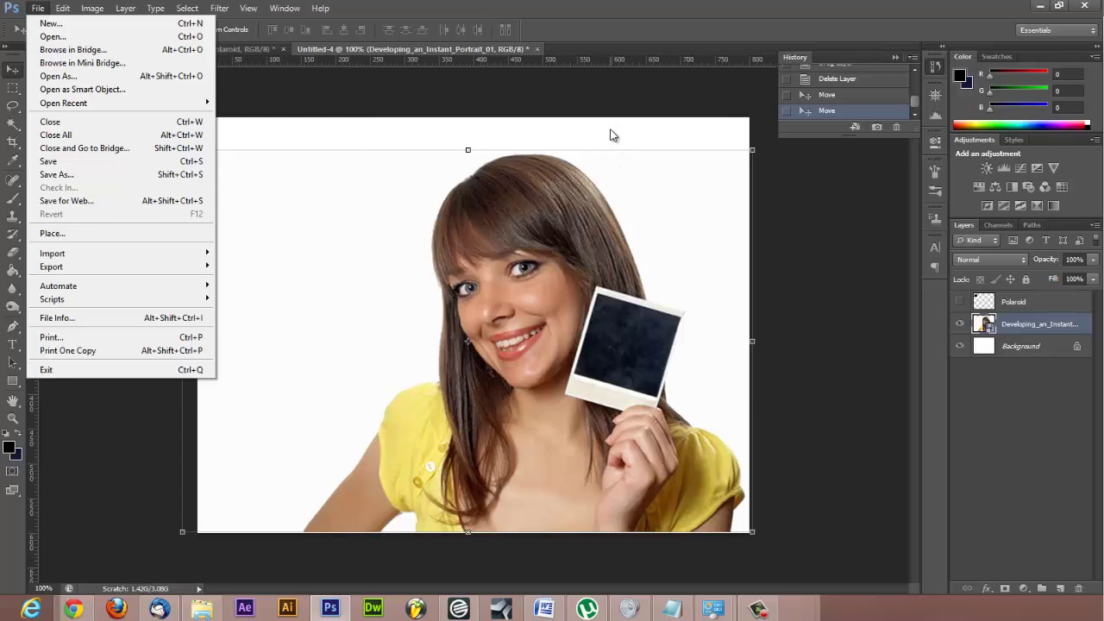
click(581, 104)
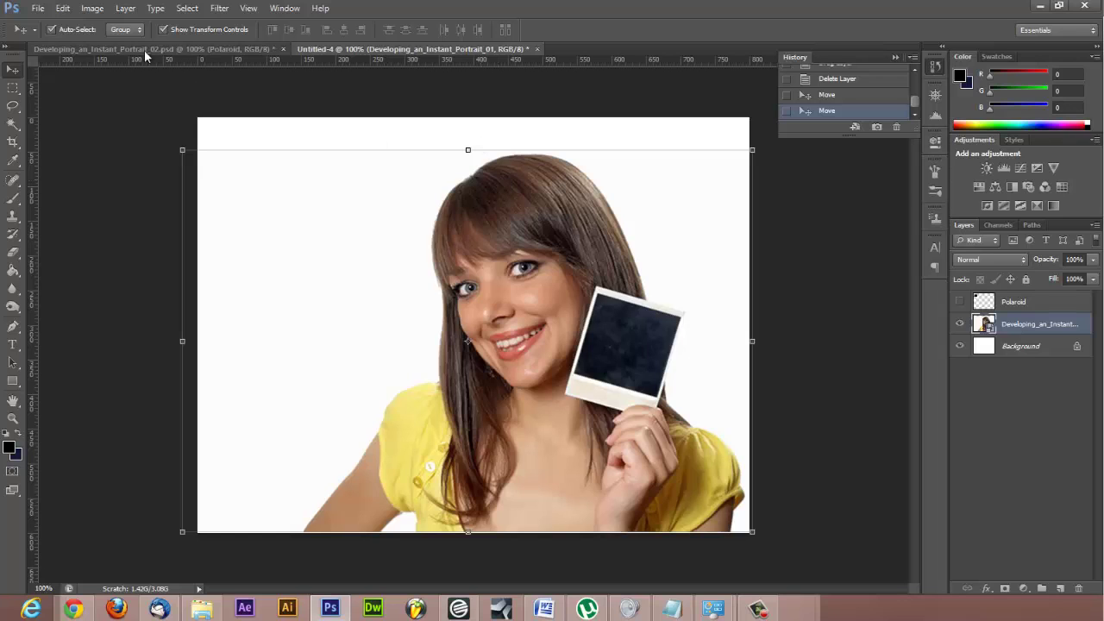
click(39, 8)
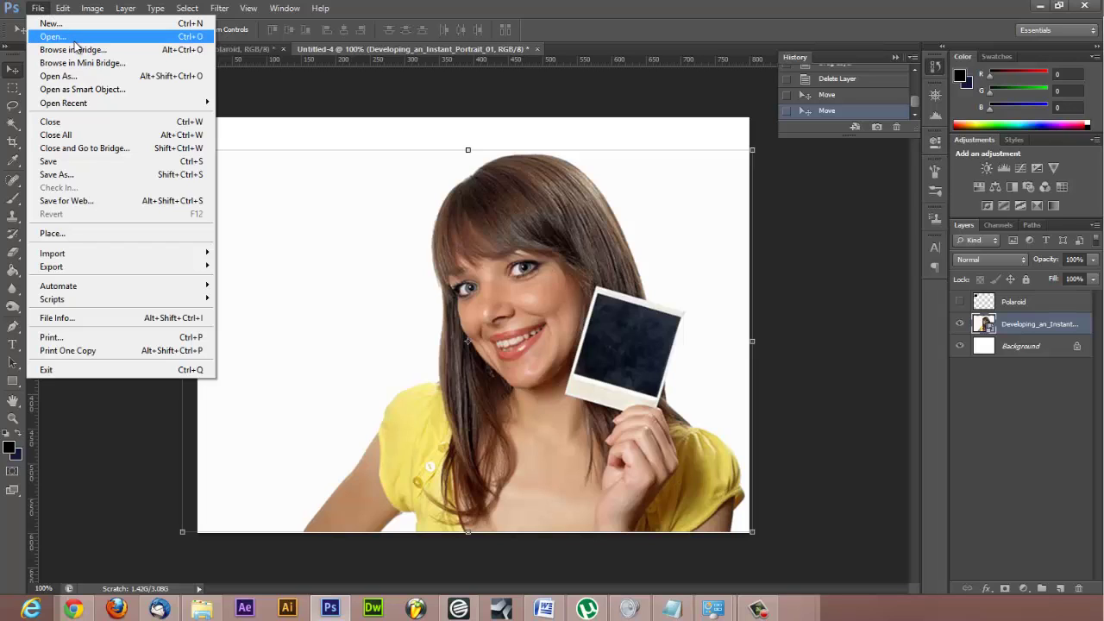
click(69, 26)
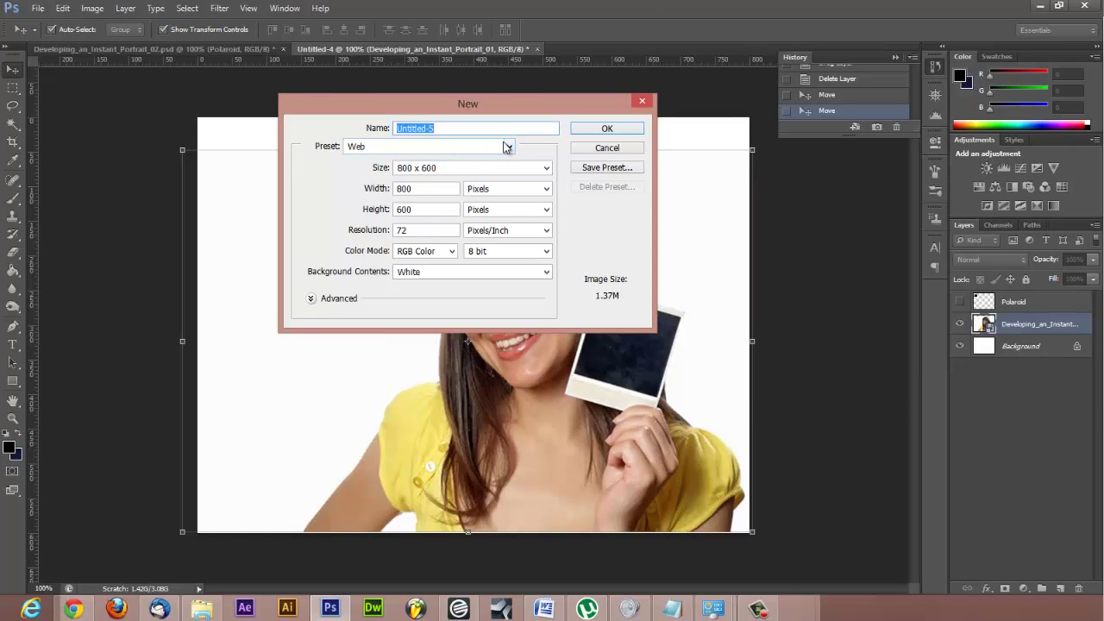
click(508, 148)
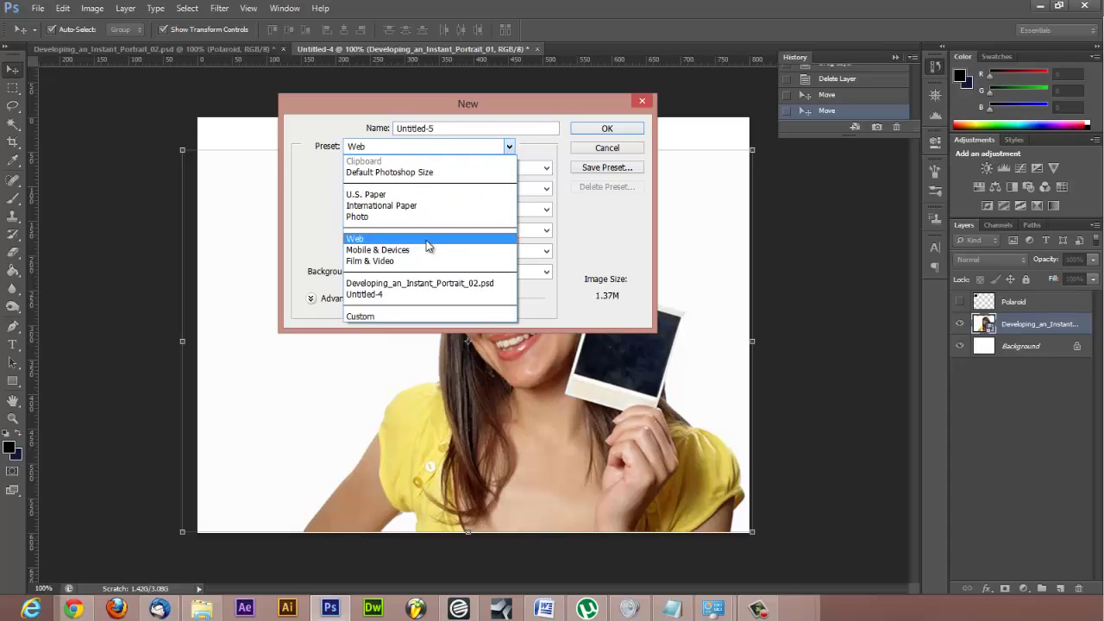
click(510, 147)
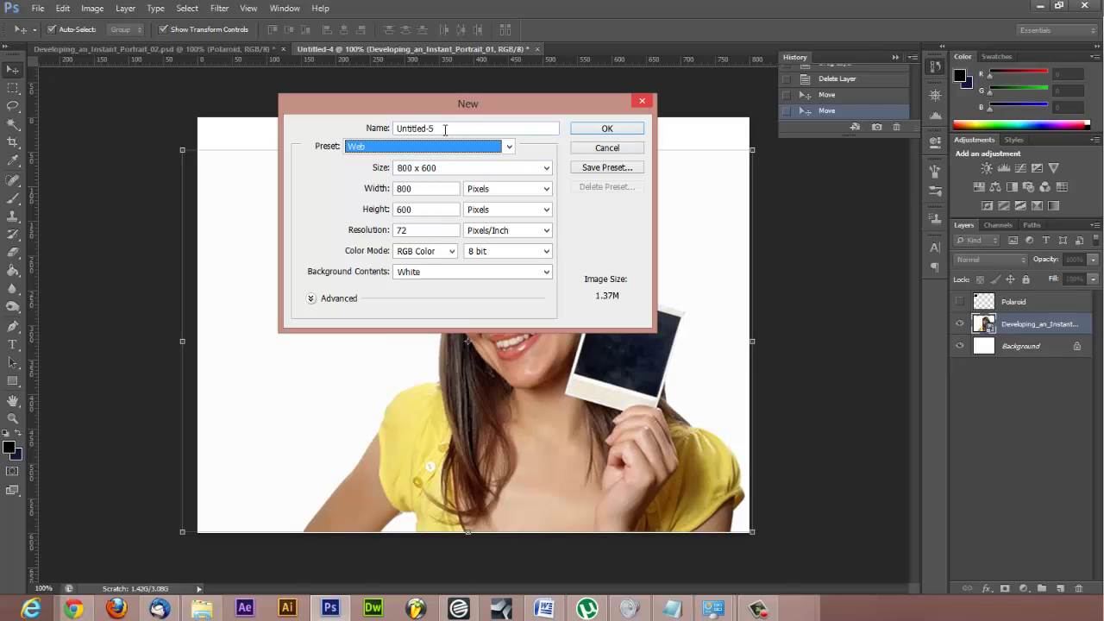
click(641, 103)
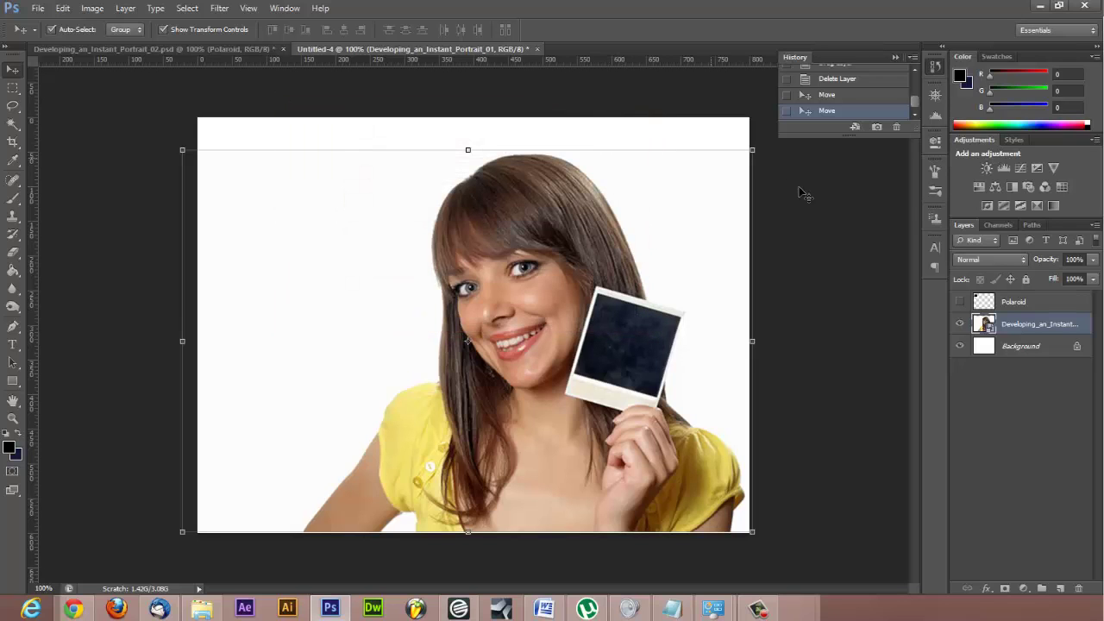
click(961, 325)
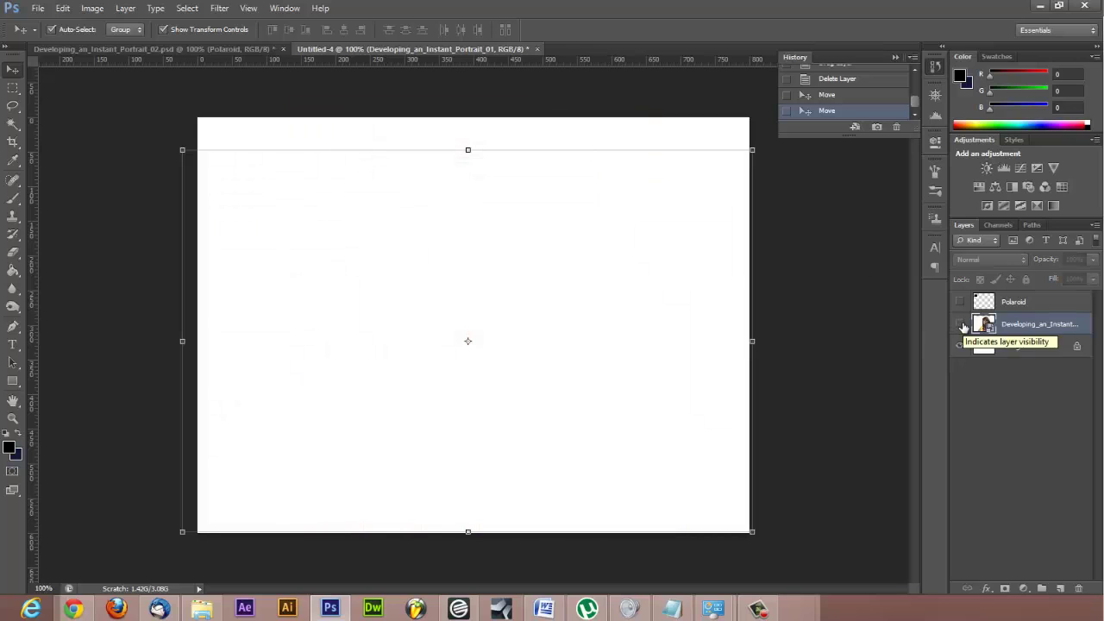
click(961, 325)
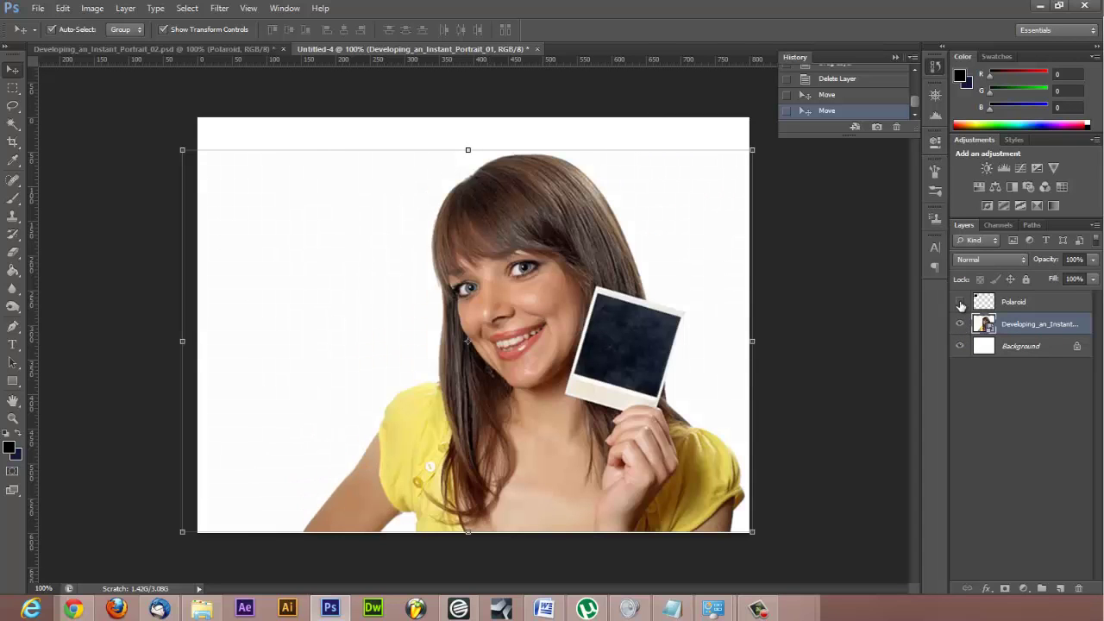
Start placing an image and browse to the Downloads folder in the personal user folder
click(38, 8)
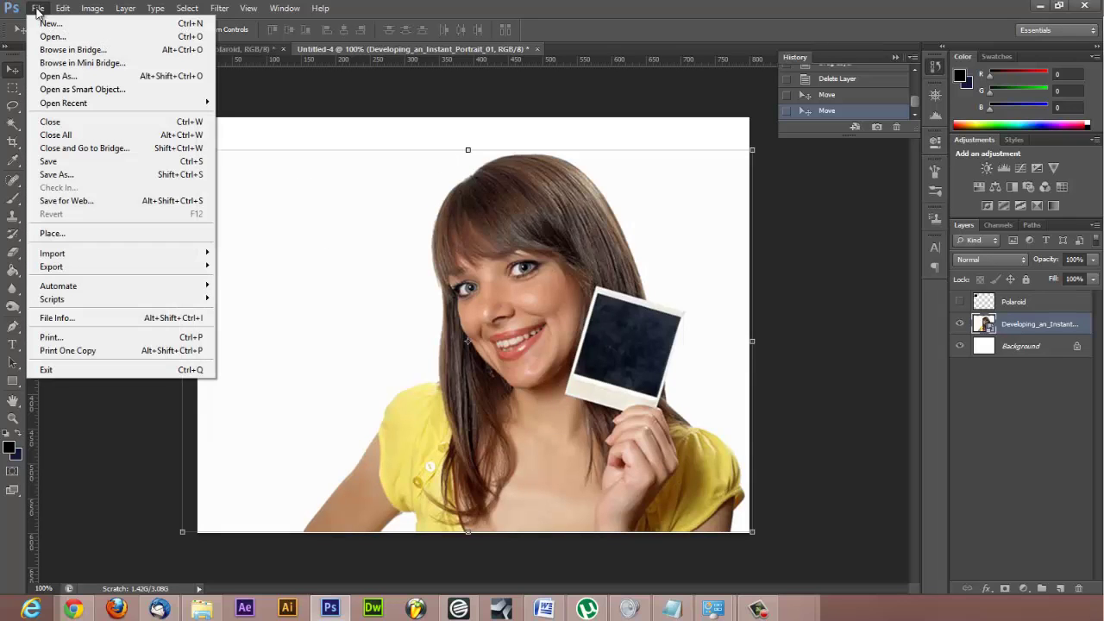
click(57, 233)
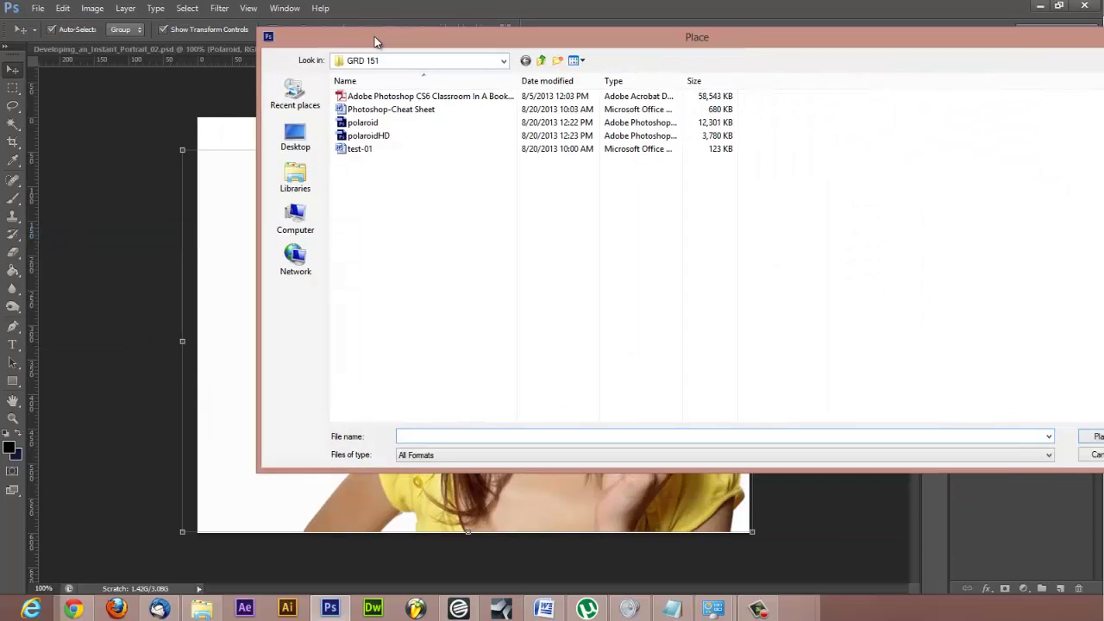
click(293, 176)
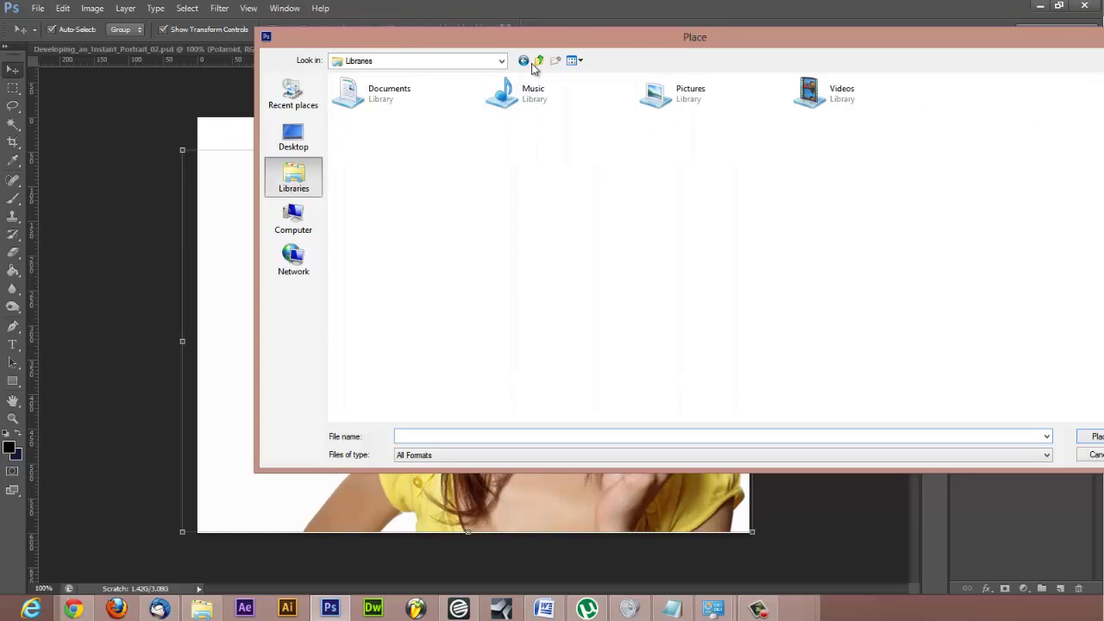
click(501, 62)
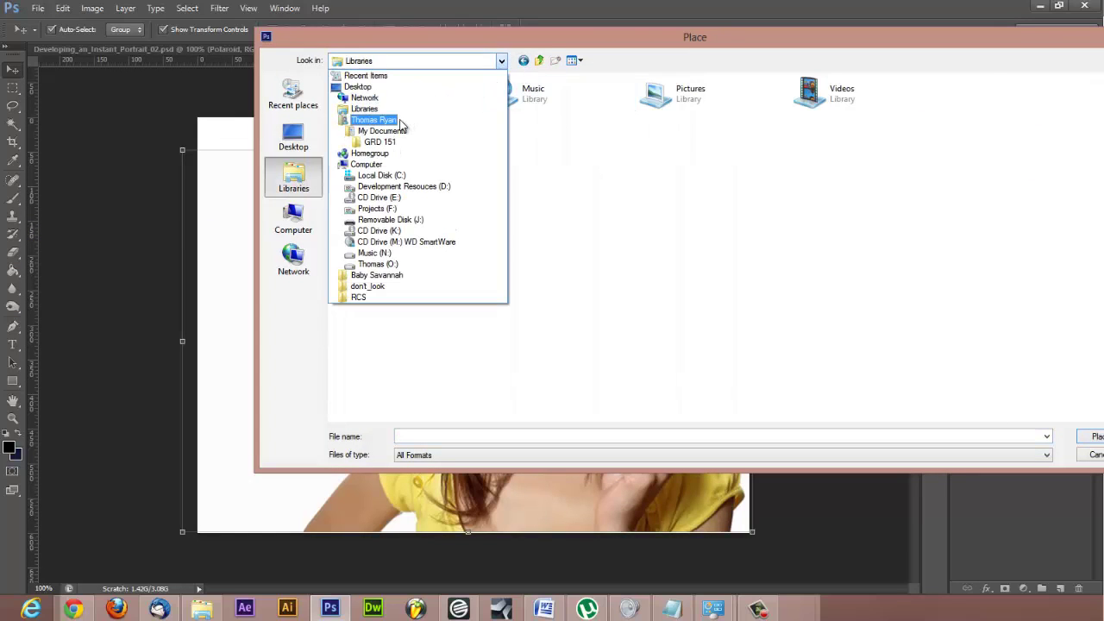
click(402, 119)
click(522, 121)
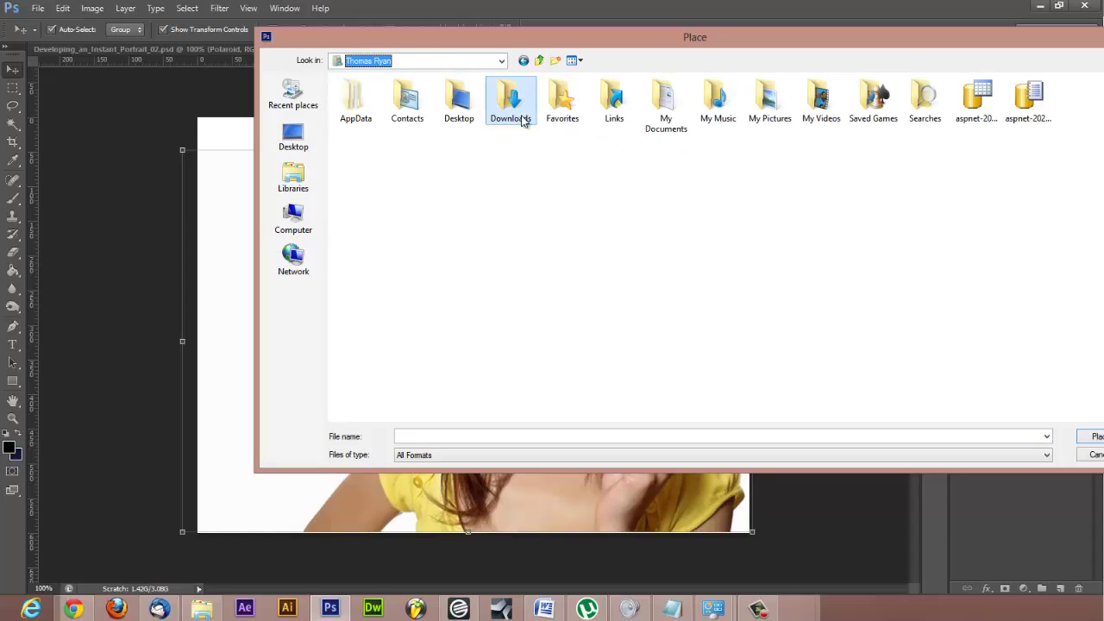
double_click(522, 121)
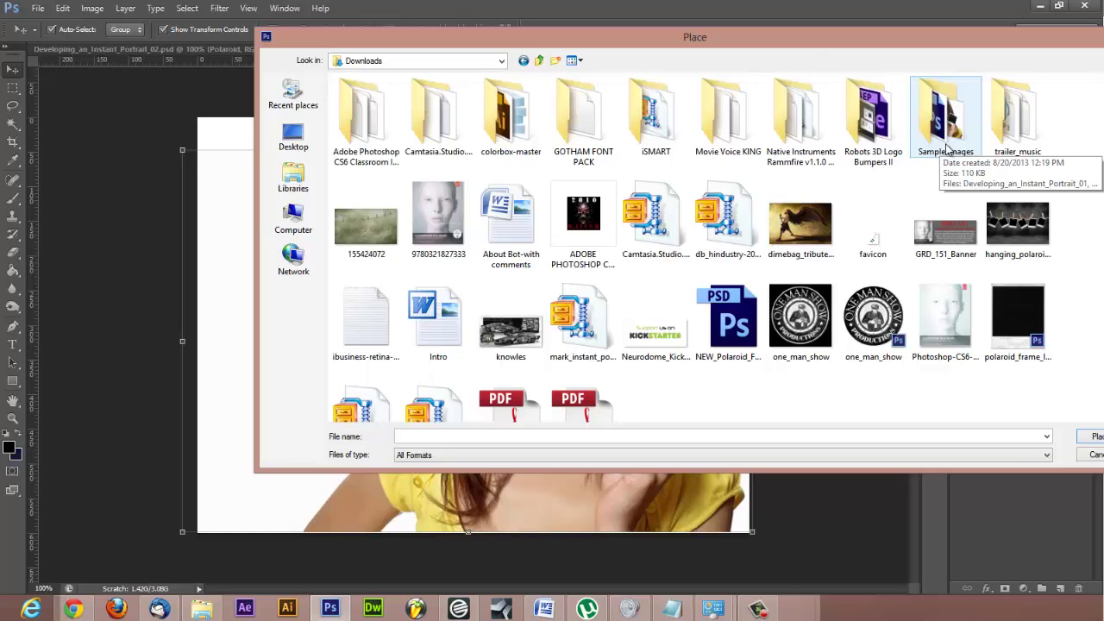
Look through the Downloads folder and its Sample Images subfolder for the portrait files, and leave without placing one
drag(824, 41, 741, 37)
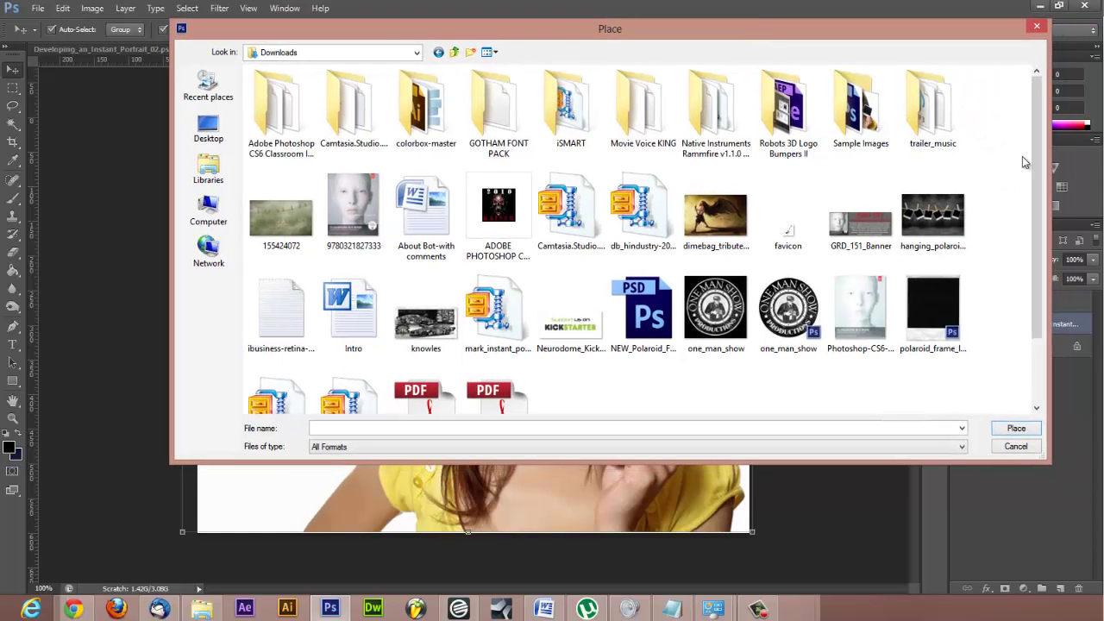
drag(1037, 177, 1043, 205)
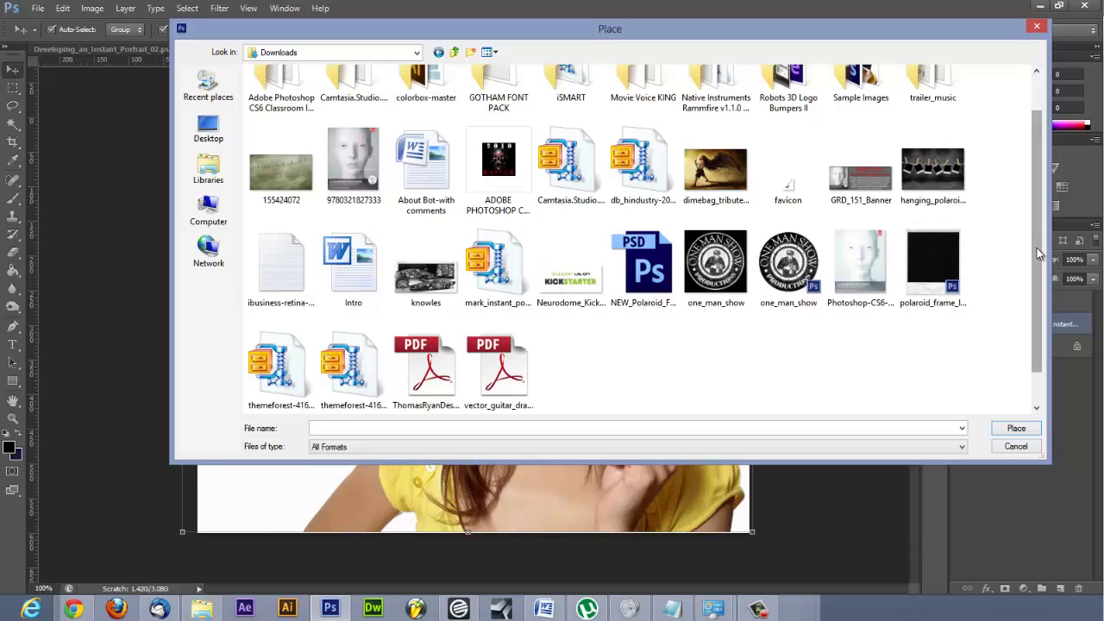
drag(1038, 256, 1039, 218)
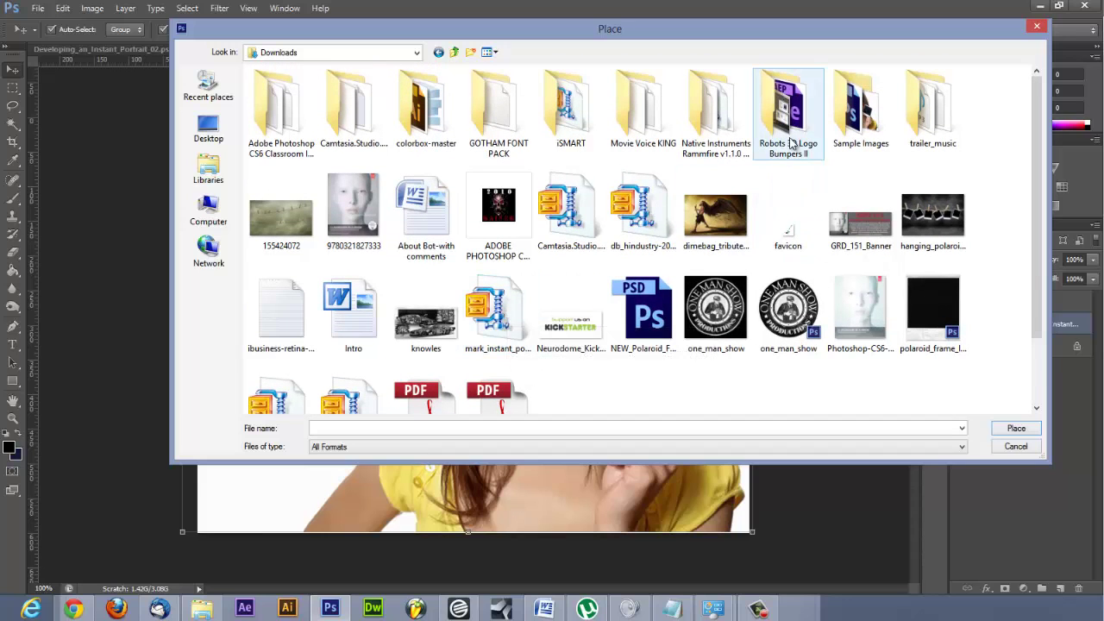
mouse_move(870, 129)
mouse_down()
mouse_move(854, 185)
mouse_move(815, 164)
mouse_move(860, 151)
mouse_move(505, 316)
mouse_move(246, 172)
mouse_move(220, 183)
mouse_move(838, 171)
mouse_move(857, 142)
mouse_up()
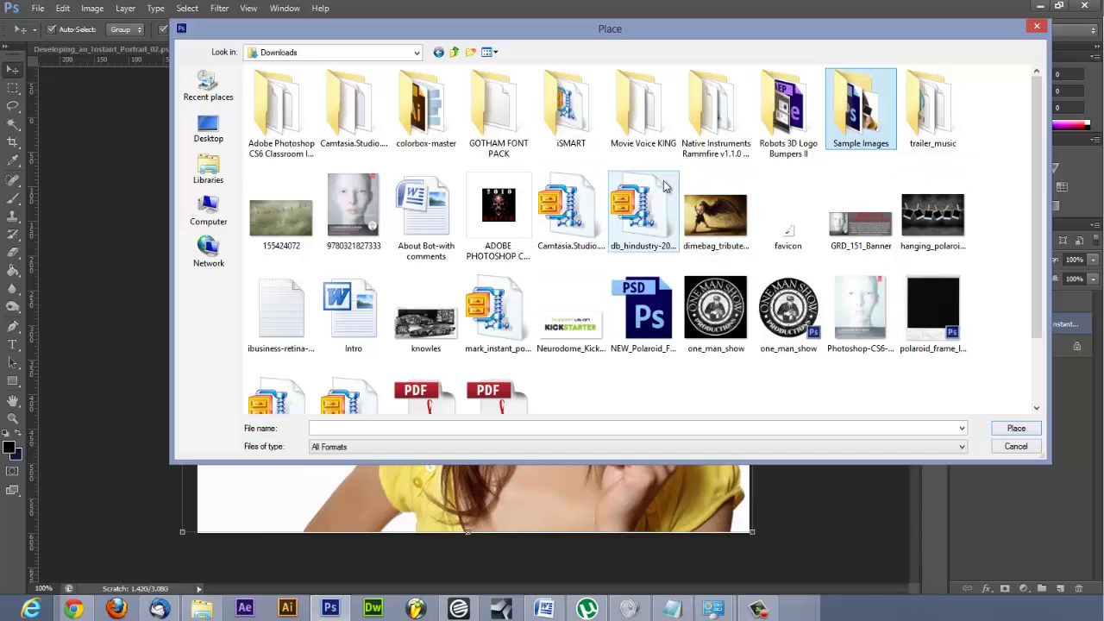
double_click(852, 113)
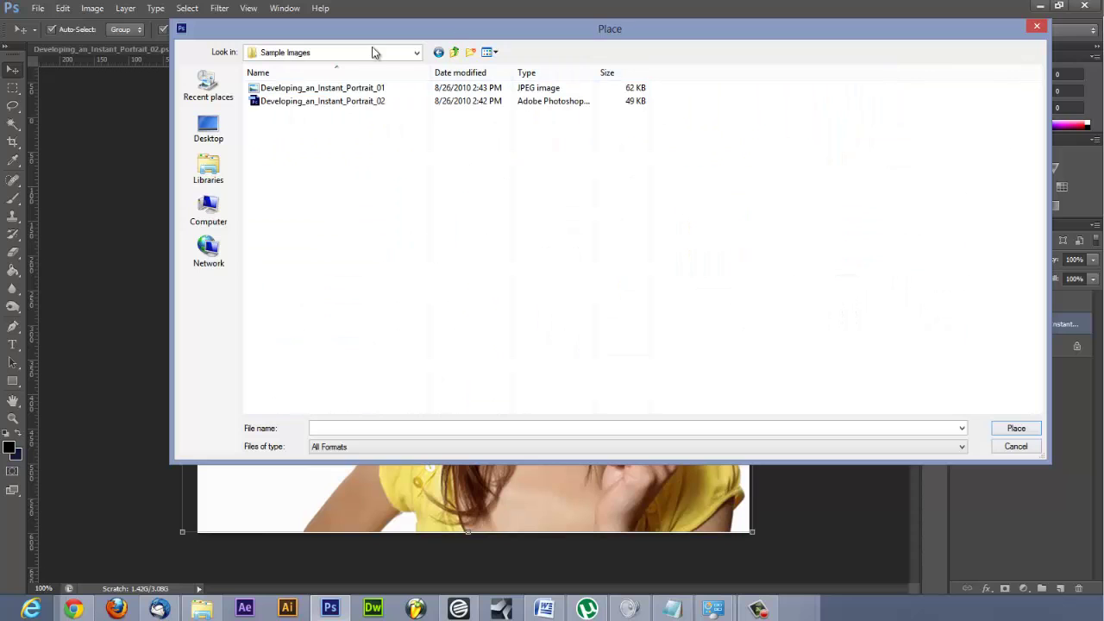
drag(400, 32, 676, 56)
click(560, 125)
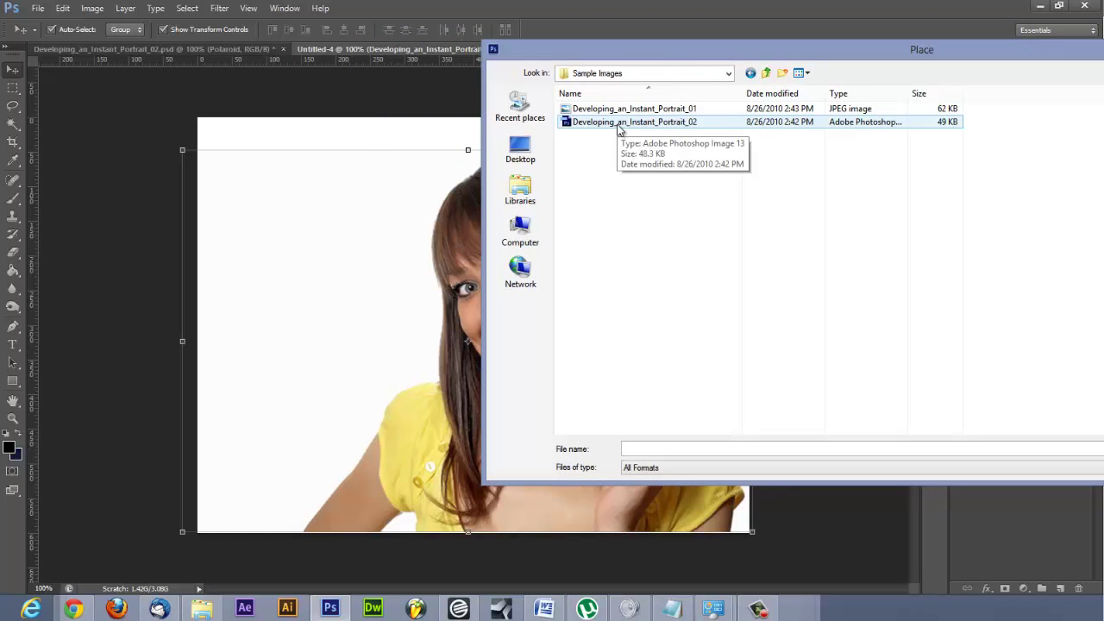
drag(664, 54, 373, 50)
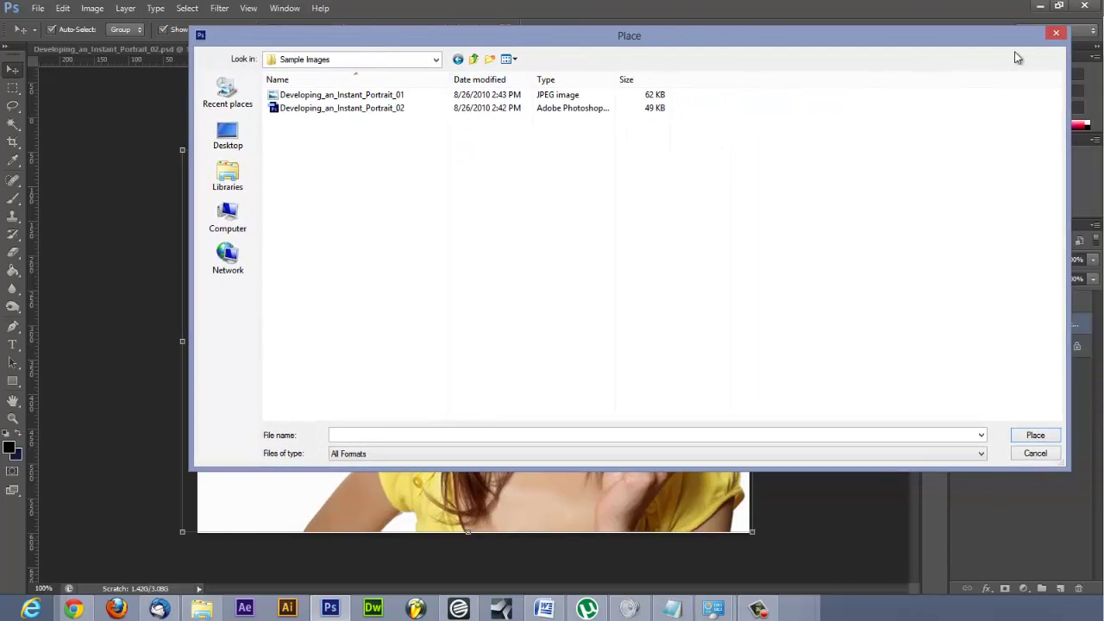
click(1056, 33)
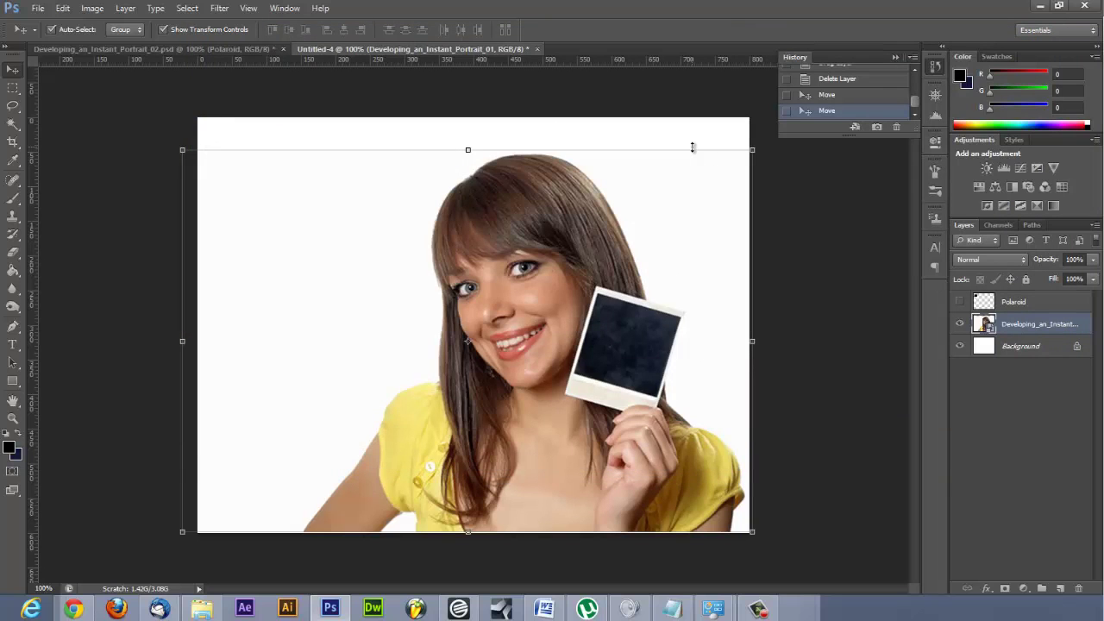
Copy the Polaroid layer from Developing_an_Instant_Portrait_02.psd into Untitled-4, beside the woman's head on the white area
click(215, 47)
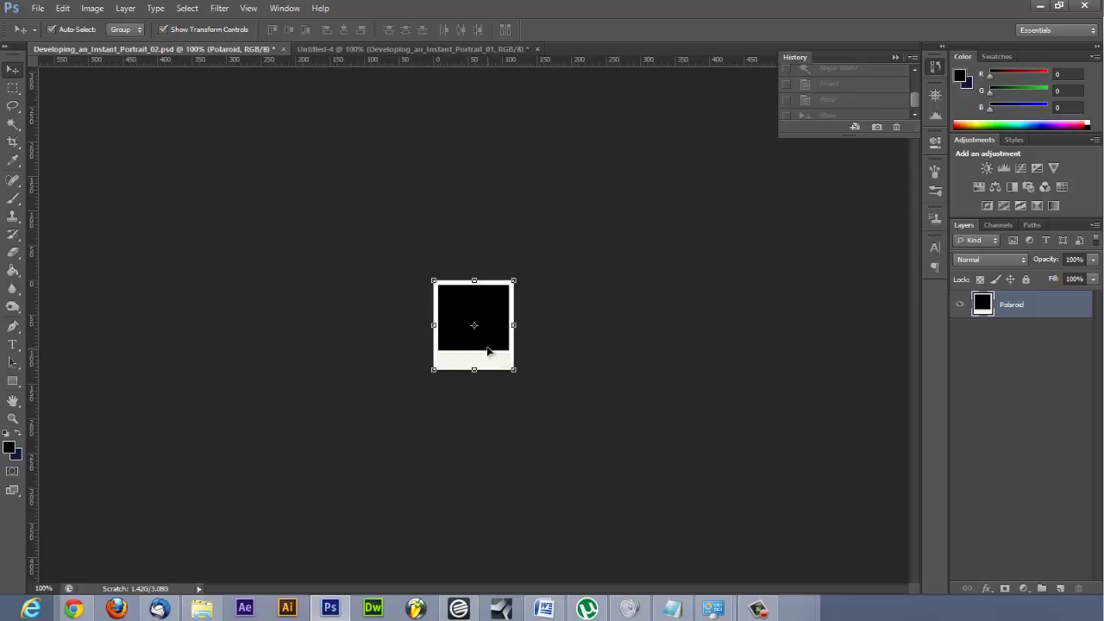
drag(489, 349, 423, 149)
drag(377, 224, 364, 263)
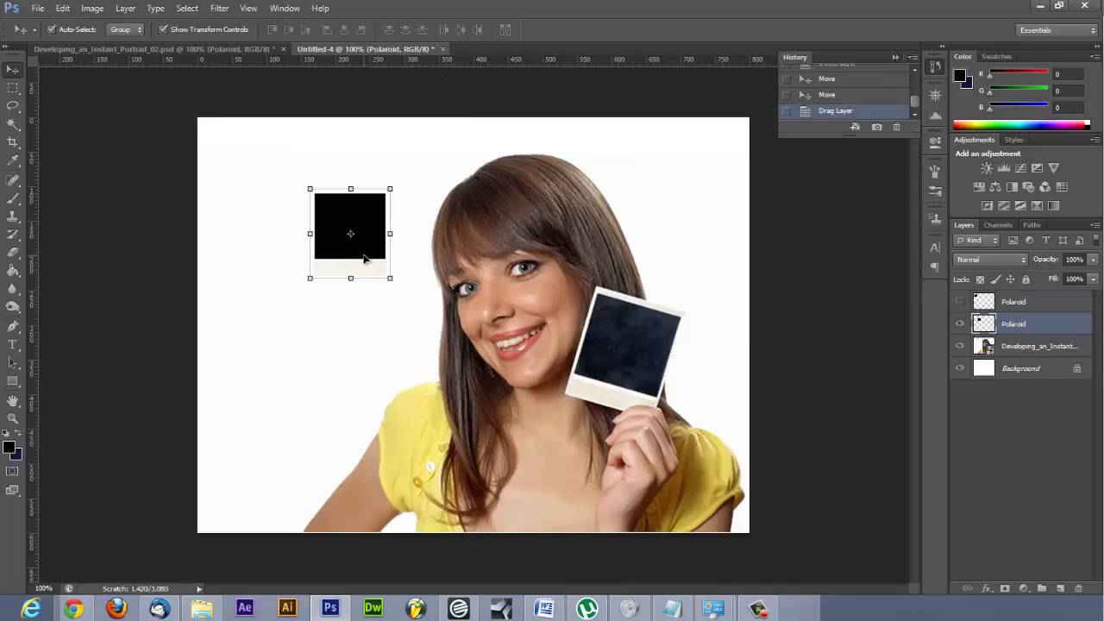
Bring a second Polaroid copy from Developing_an_Instant_Portrait_02.psd into Untitled-4's upper-left area and shift the first copy lower, closer to the woman's head
click(210, 49)
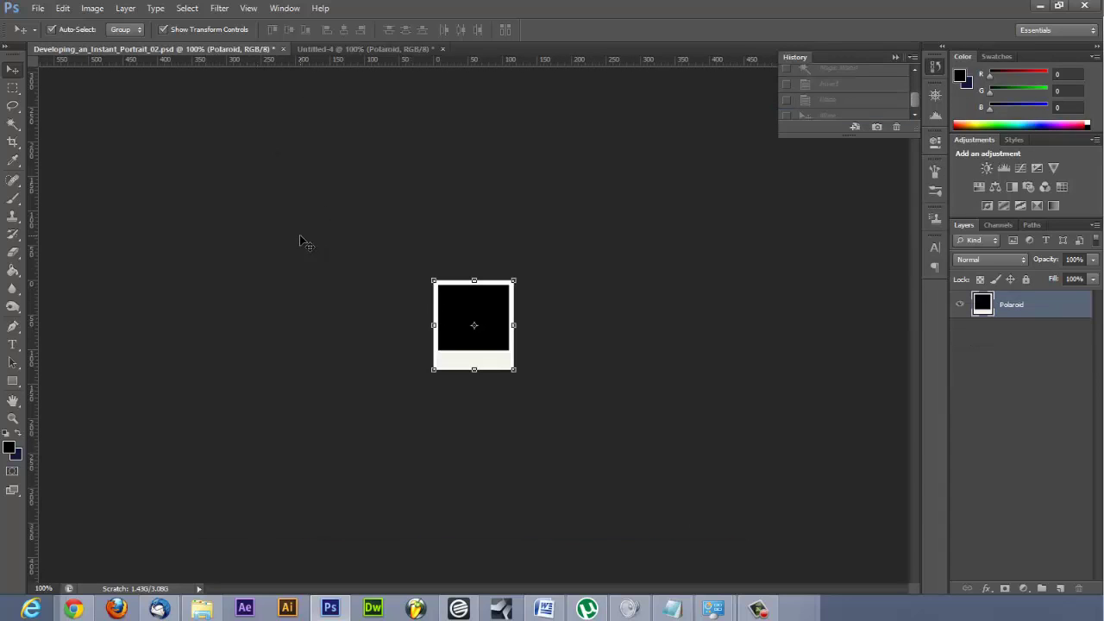
click(14, 71)
drag(462, 351, 232, 222)
drag(345, 245, 385, 270)
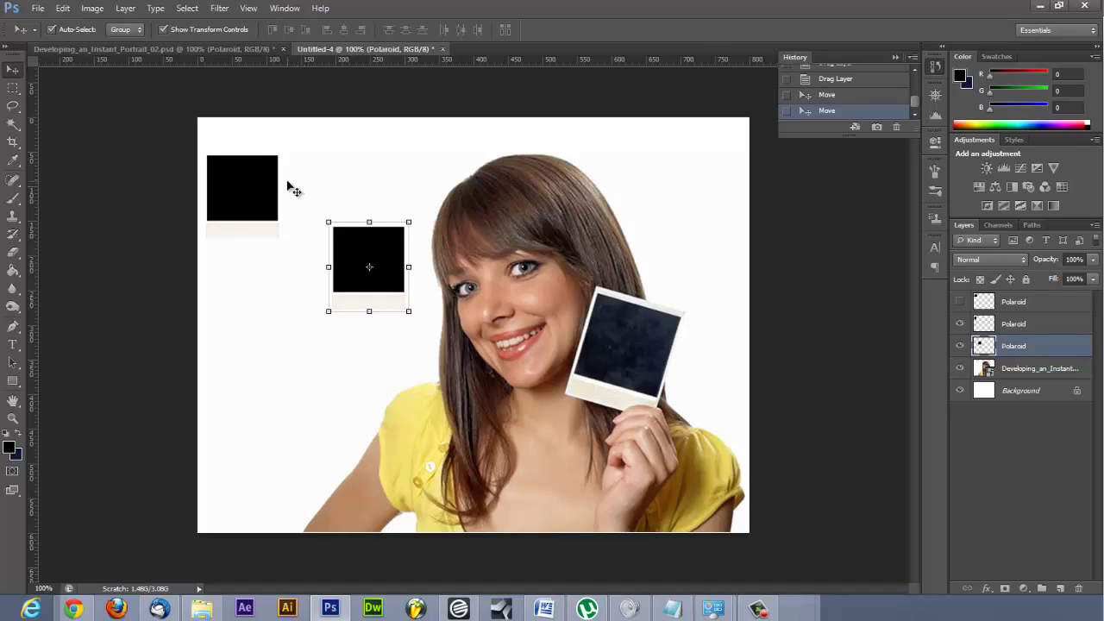
Scale the Polaroid nearest the woman's head proportionally to 132% in width and height with Free Transform
click(259, 183)
click(364, 255)
click(411, 223)
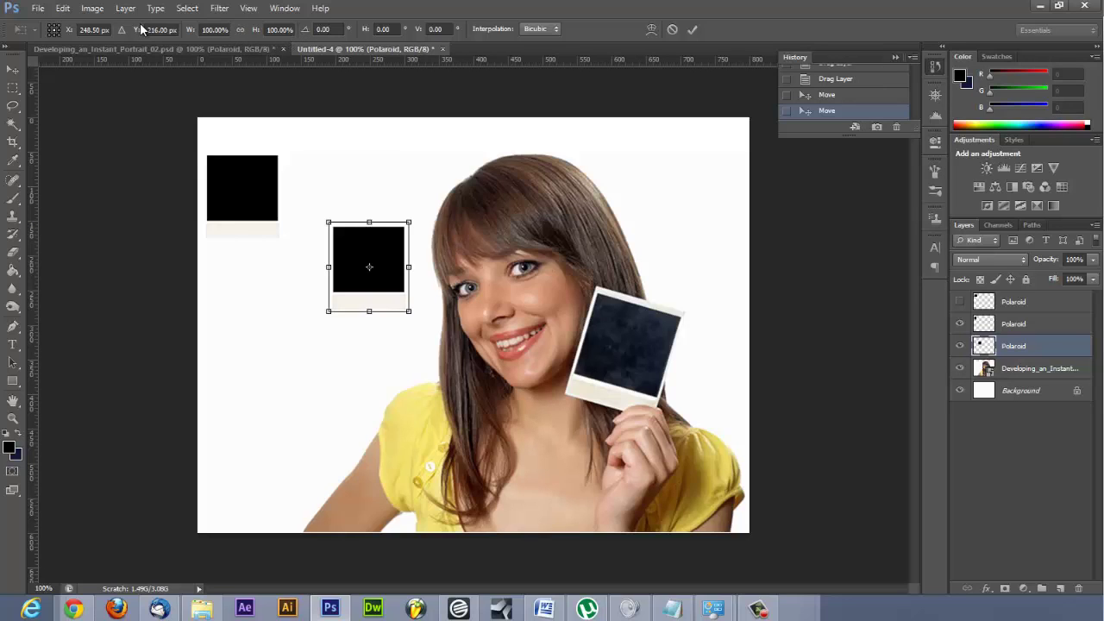
click(241, 31)
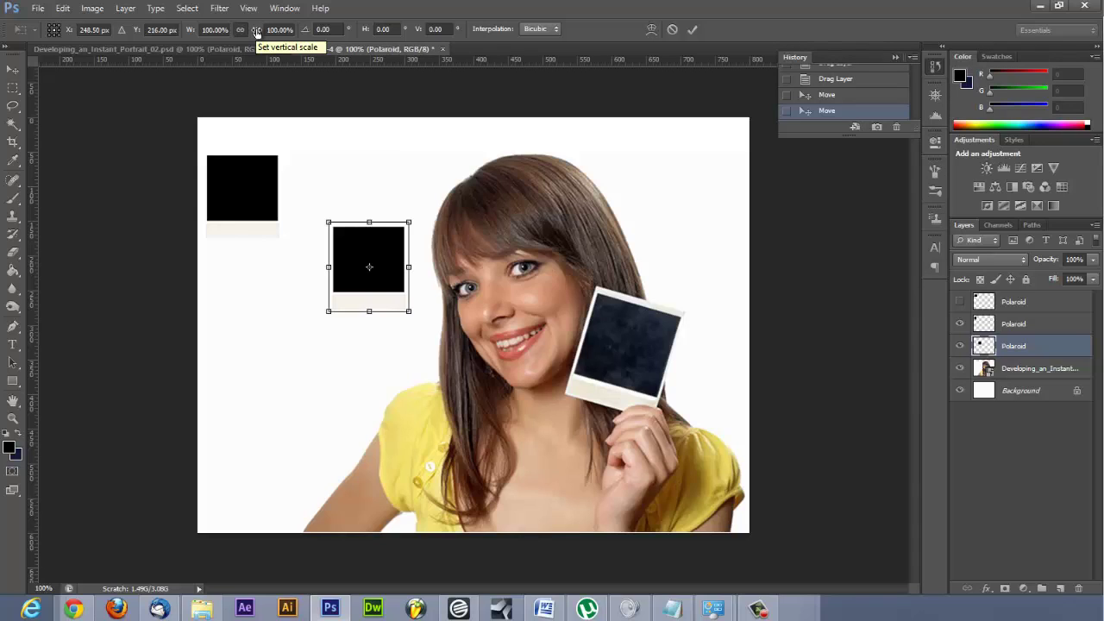
drag(257, 32, 285, 32)
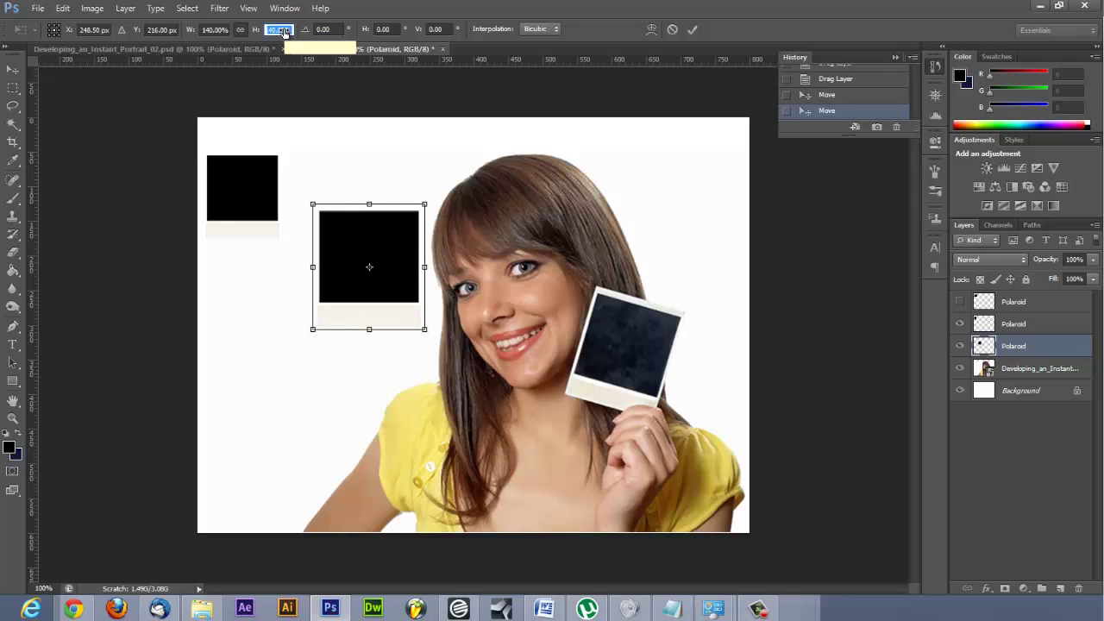
drag(285, 32, 271, 32)
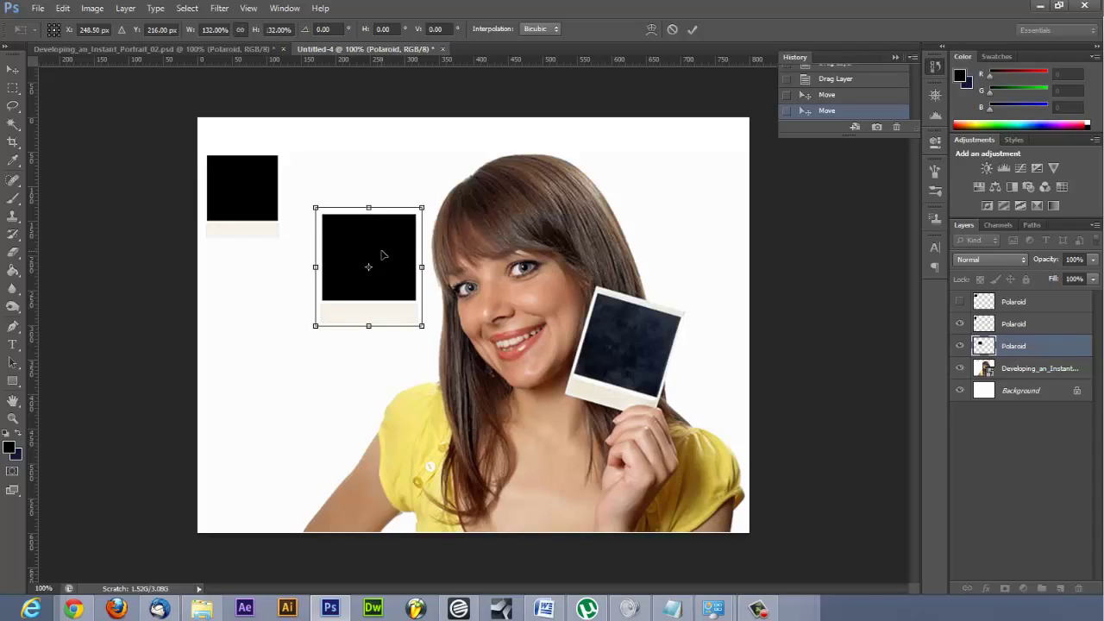
Move the enlarged Polaroid over the woman's eye and forehead, at X 487.50 px and Y 197.00 px, and apply the transform
drag(383, 255, 545, 235)
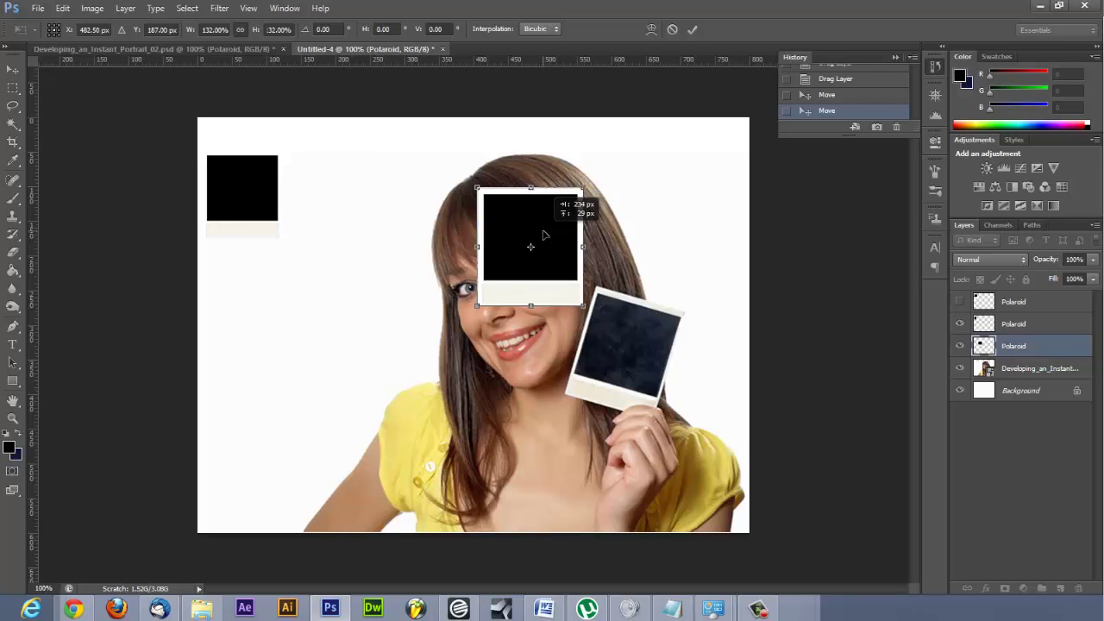
drag(544, 238, 548, 243)
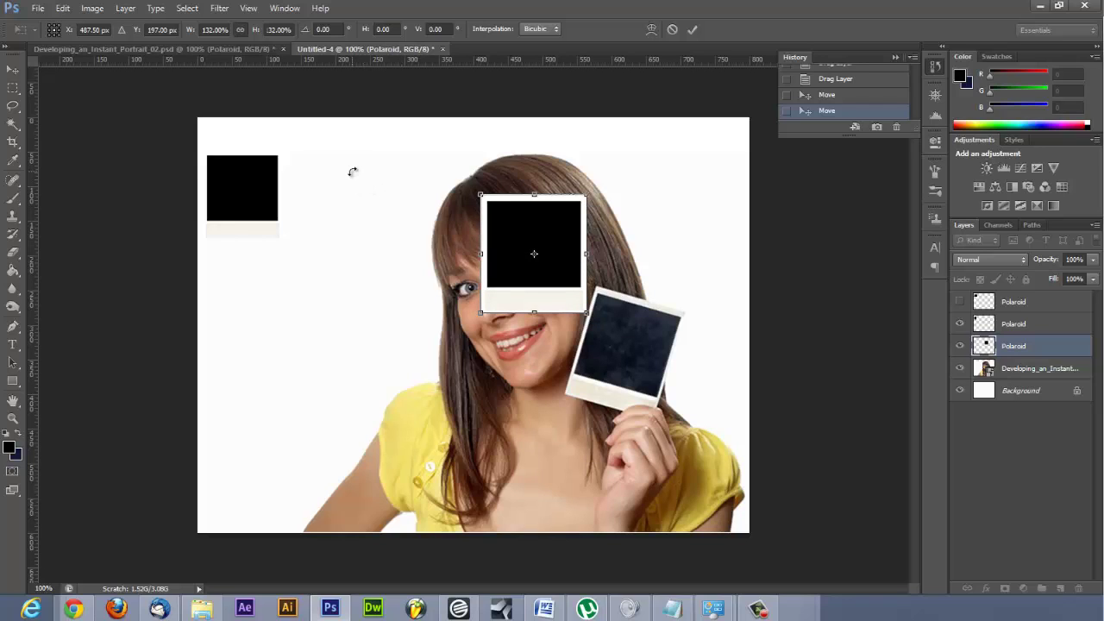
key(Return)
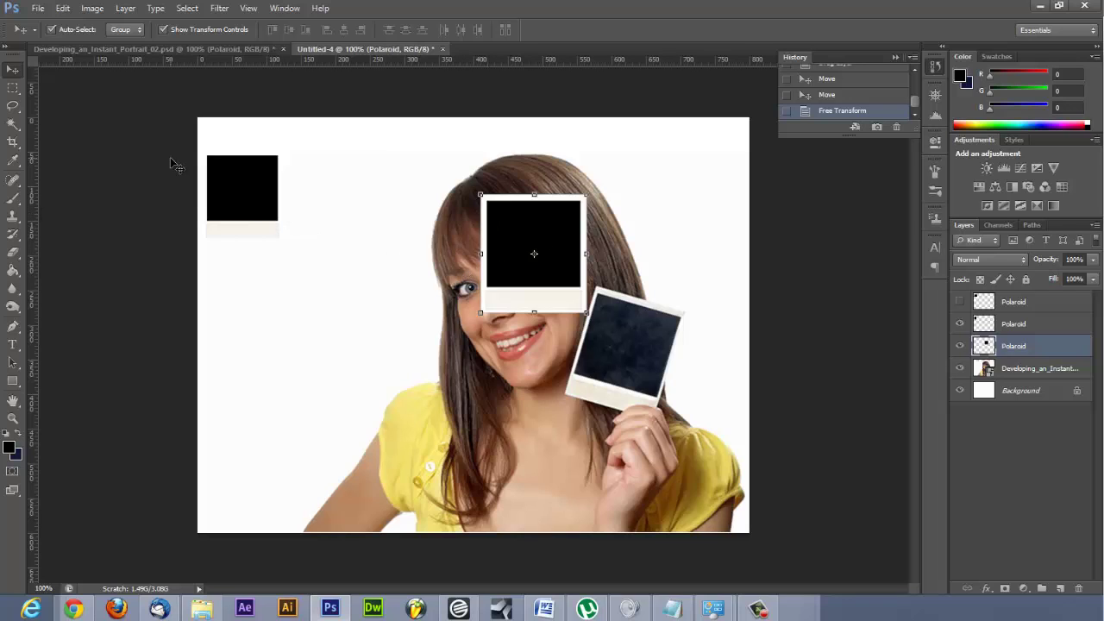
Select the black photo area of the Polaroid over the woman's eye using the Magic Wand tool with tolerance 32
click(15, 127)
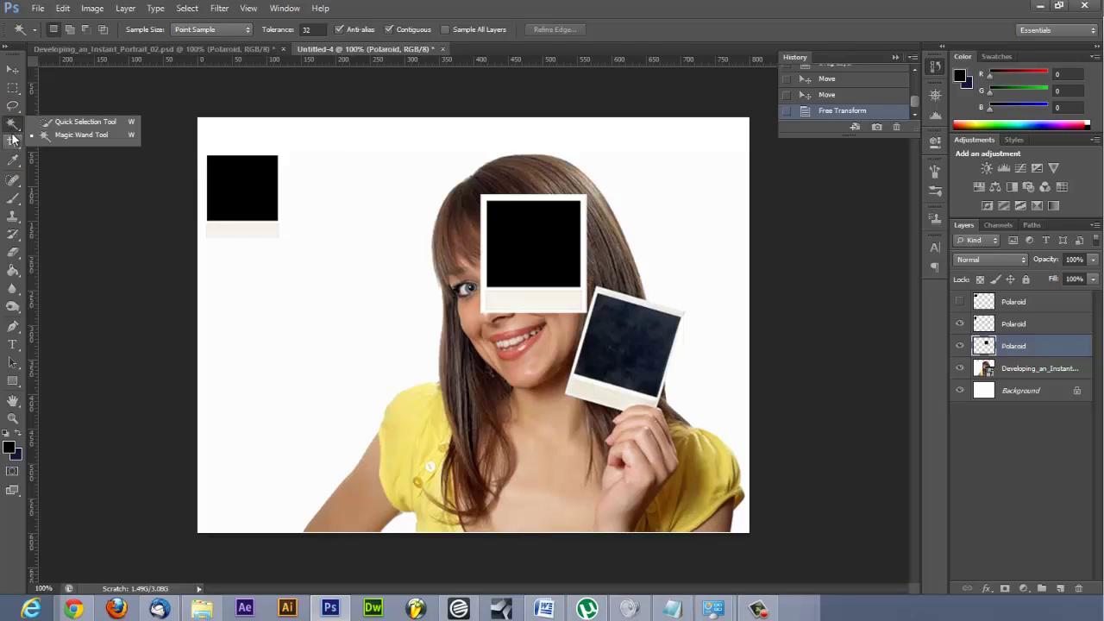
click(86, 126)
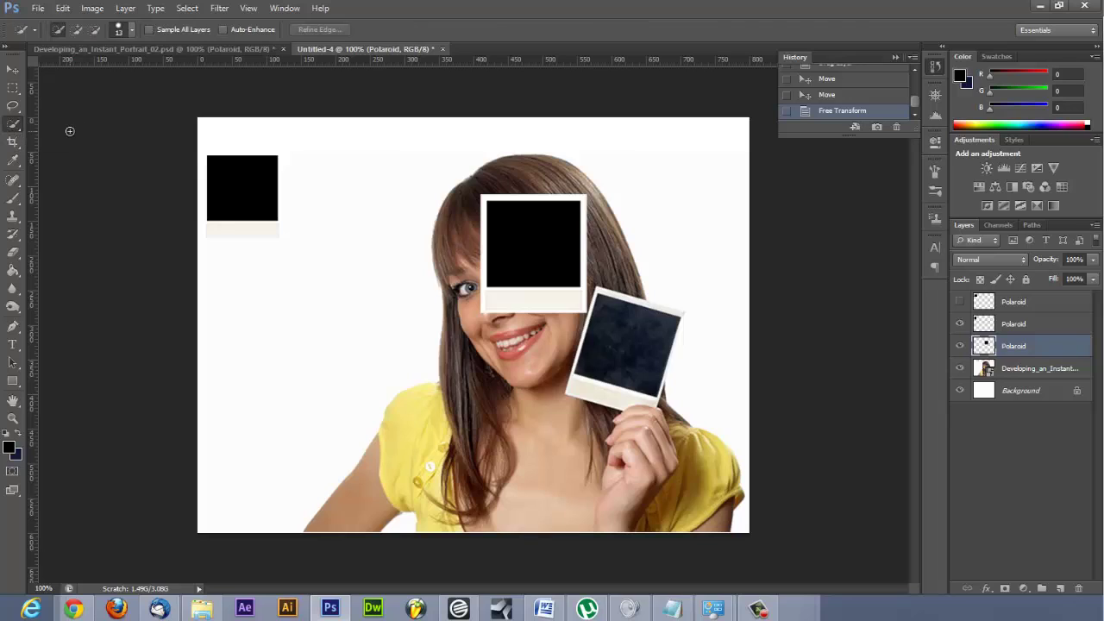
click(16, 129)
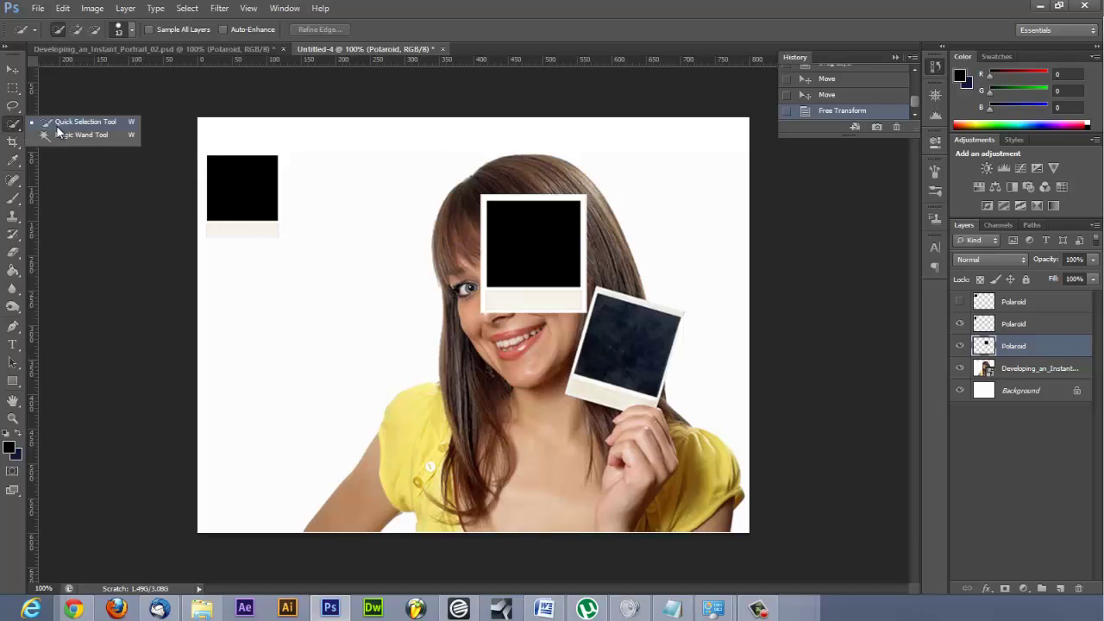
click(62, 135)
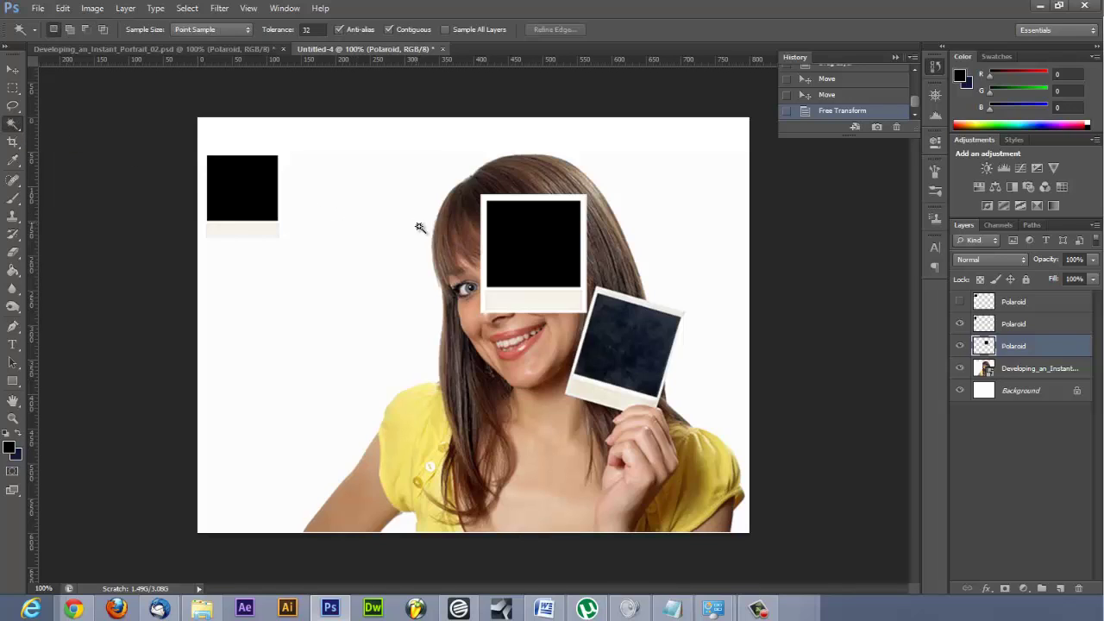
click(531, 243)
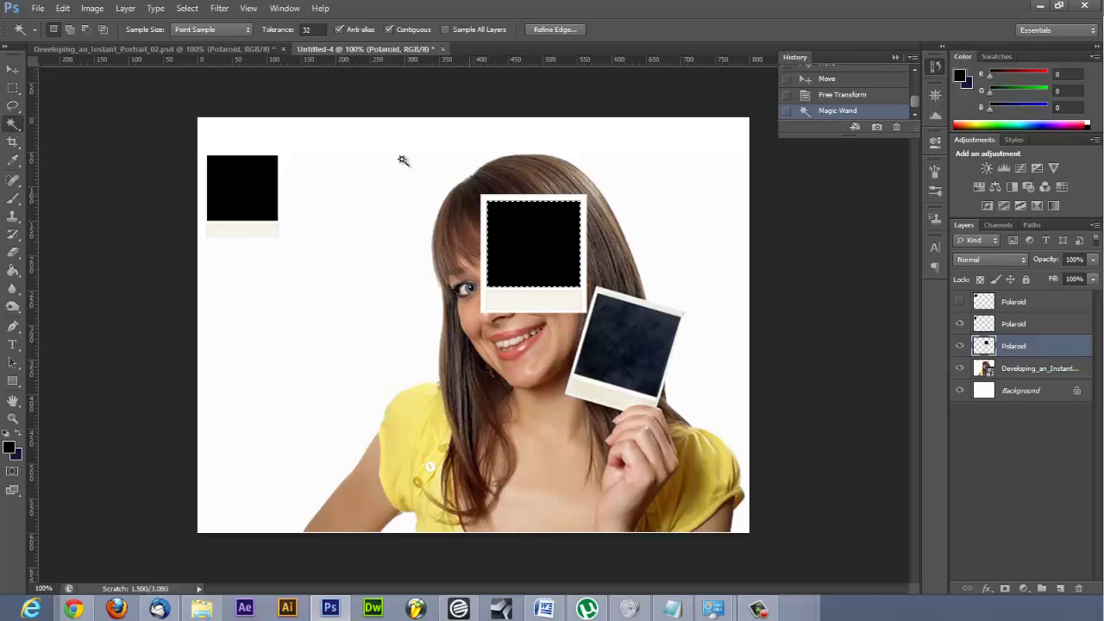
Invert the selection and add it as a layer mask that hides the Polaroid's black photo area
click(190, 8)
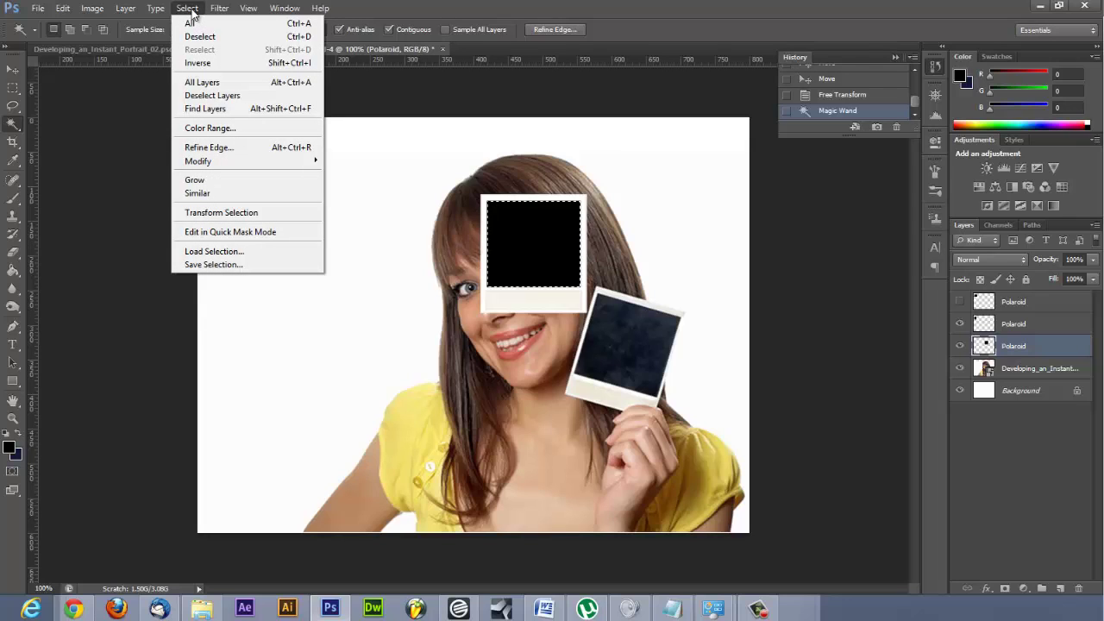
click(207, 65)
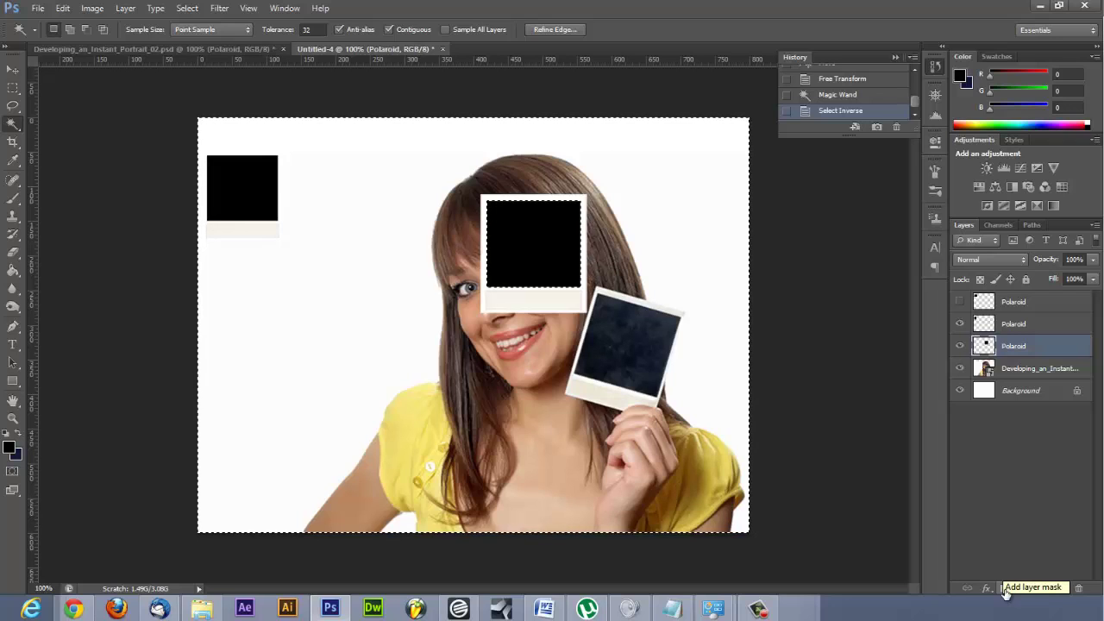
click(1005, 589)
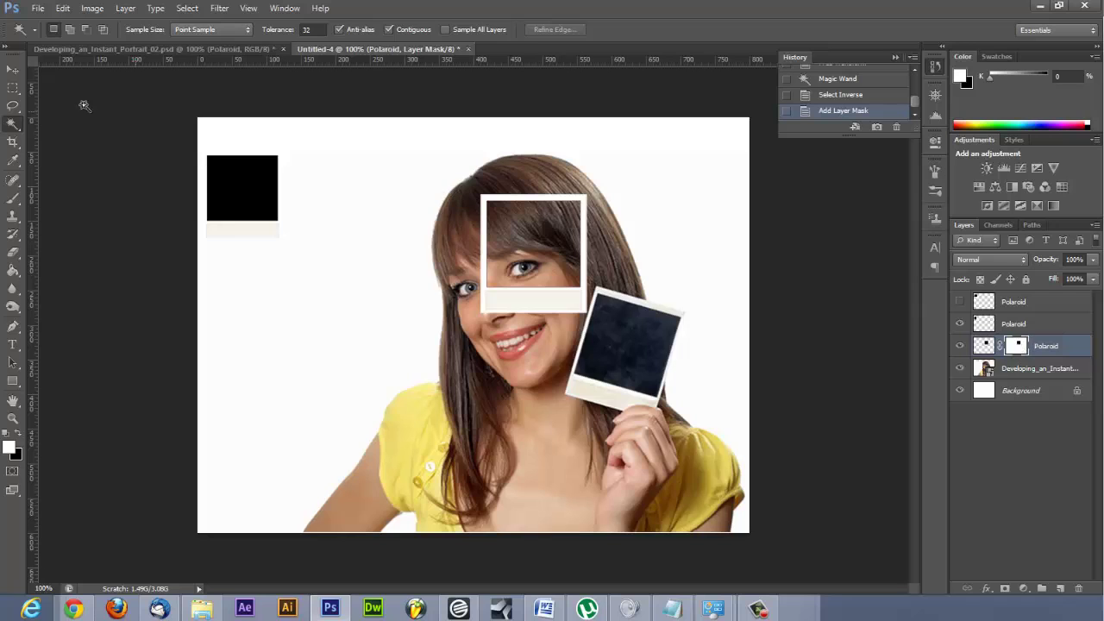
Nudge the masked Polaroid frame slightly upward over the woman's eye and duplicate its layer eight times
click(12, 75)
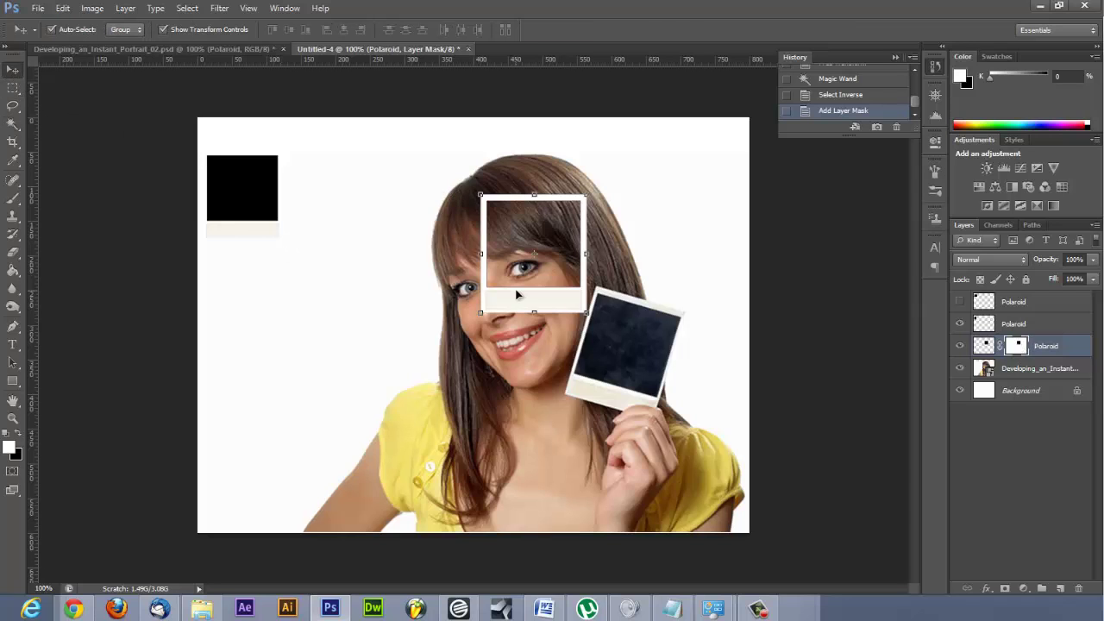
mouse_move(517, 302)
mouse_down()
mouse_move(443, 298)
mouse_move(507, 350)
mouse_move(518, 298)
mouse_up()
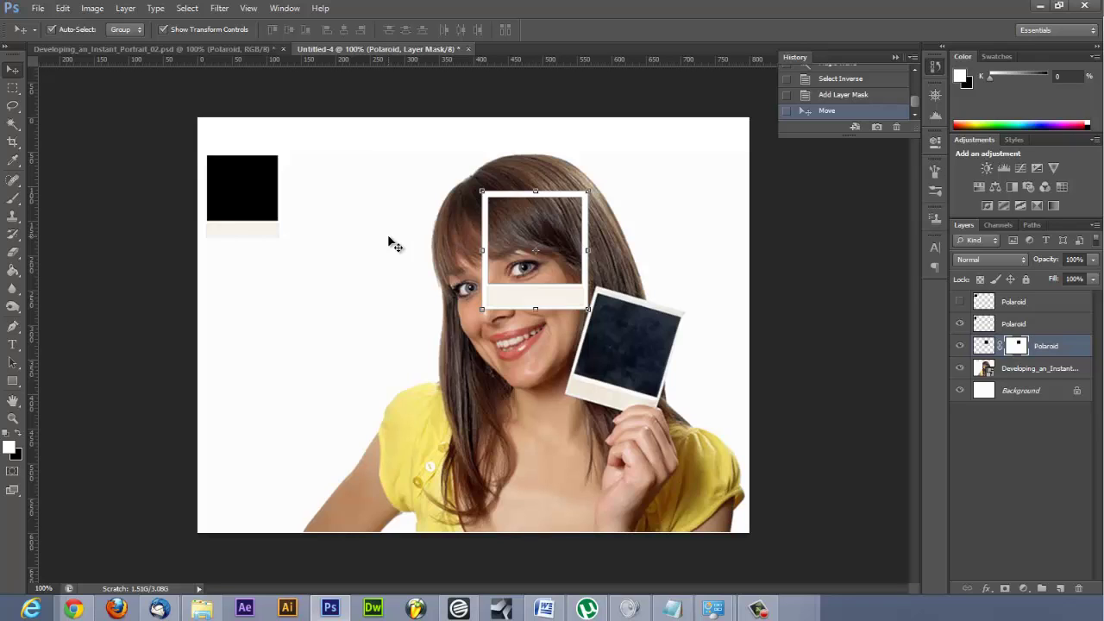
key(ctrl+j)
key(ctrl+j)
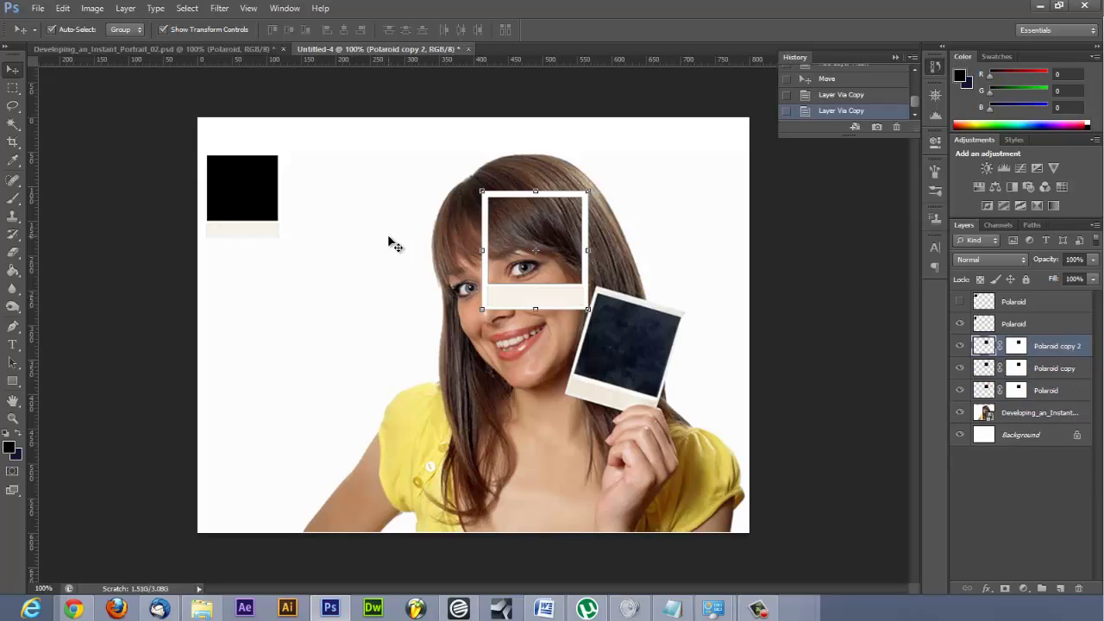
key(ctrl+j)
key(ctrl+j)
key(ctrl+j)
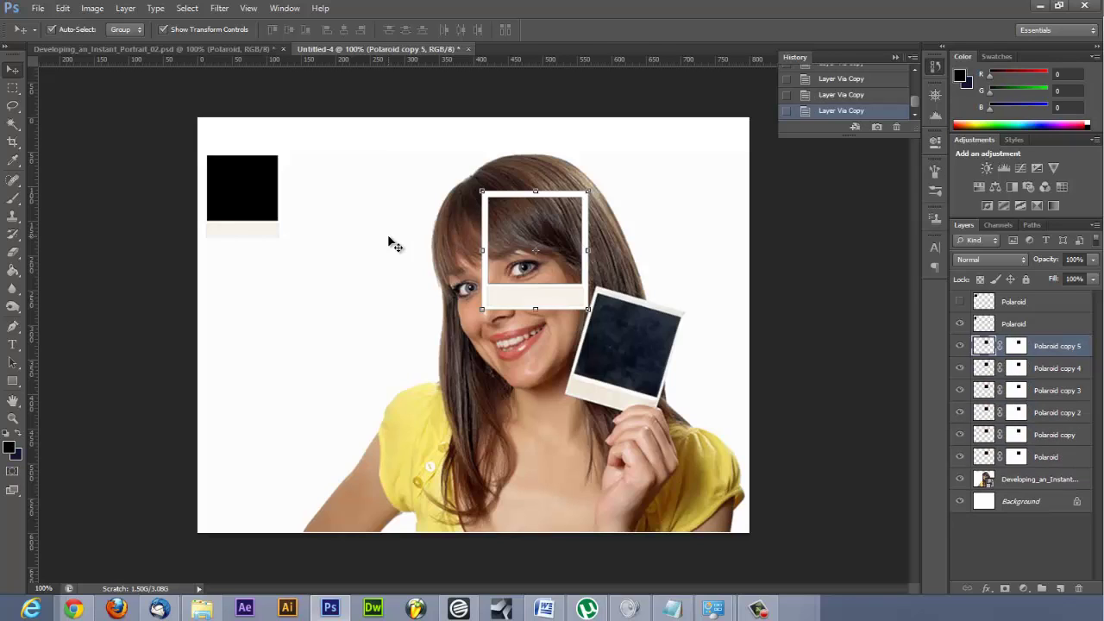
key(ctrl+j)
key(ctrl+j)
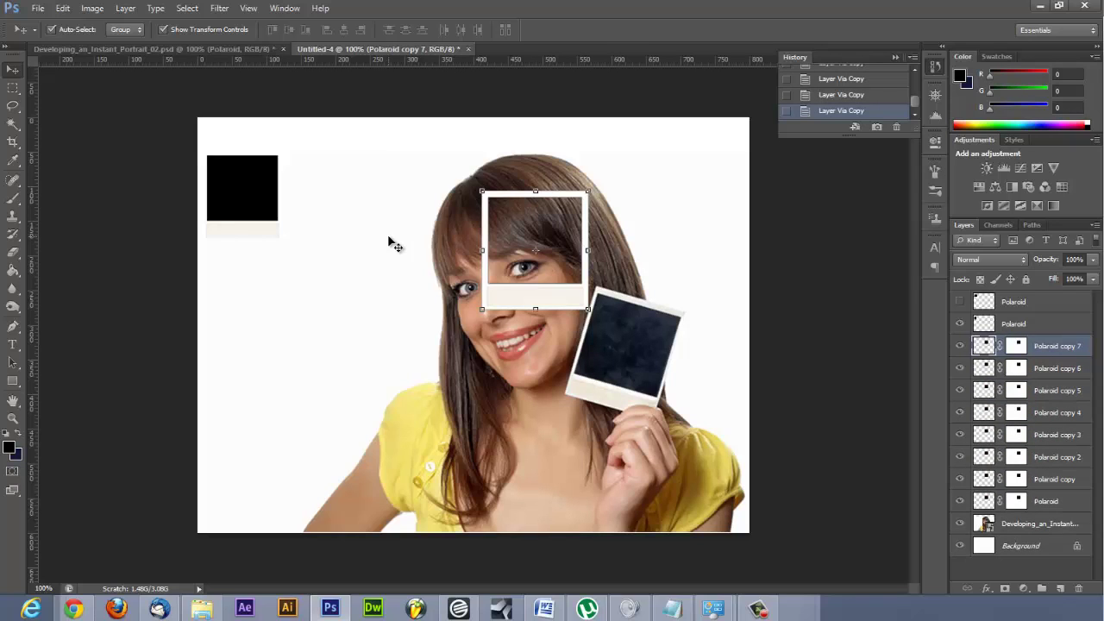
key(ctrl+j)
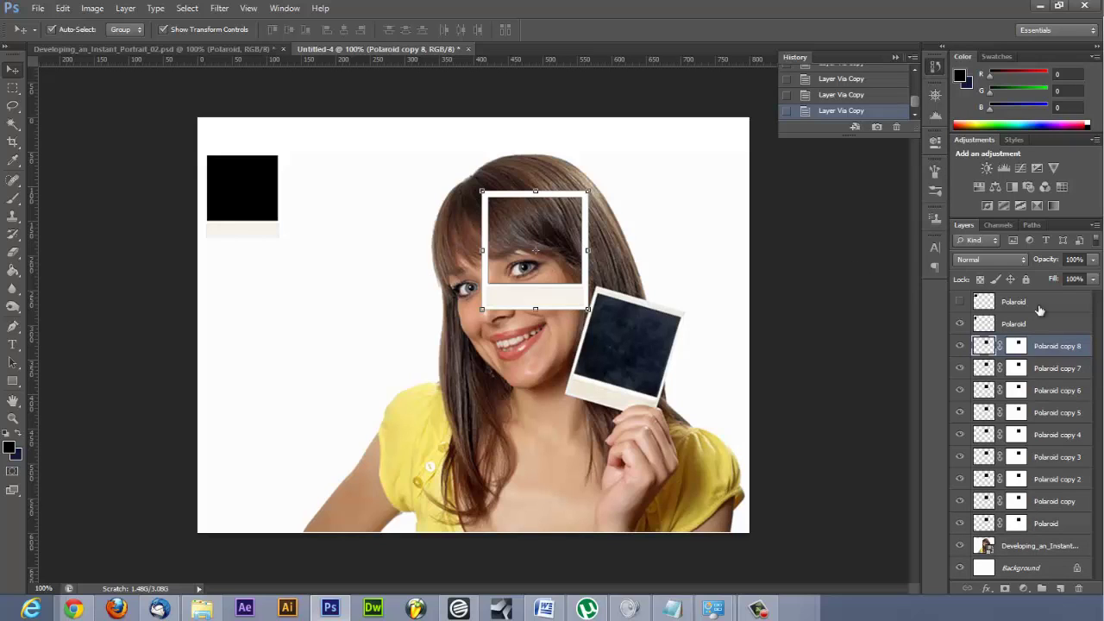
Spread Polaroid copies 8 and 7 over the area beside the woman's face, copy 6 to the upper-right background, and copy 5 over her mouth
drag(572, 294, 363, 306)
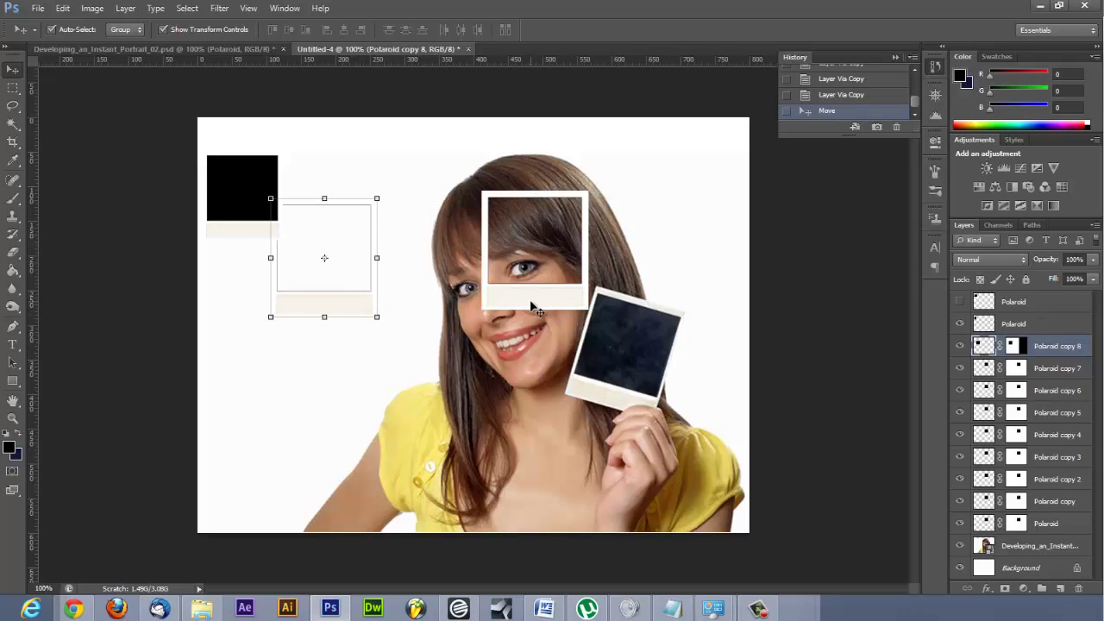
drag(533, 306, 655, 241)
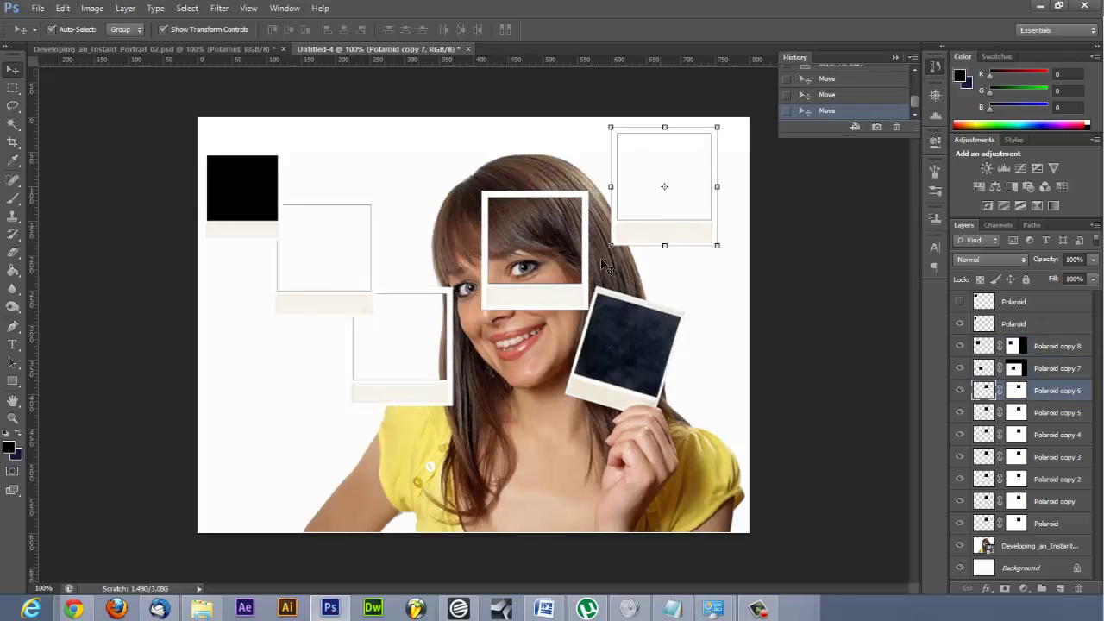
drag(540, 301, 530, 398)
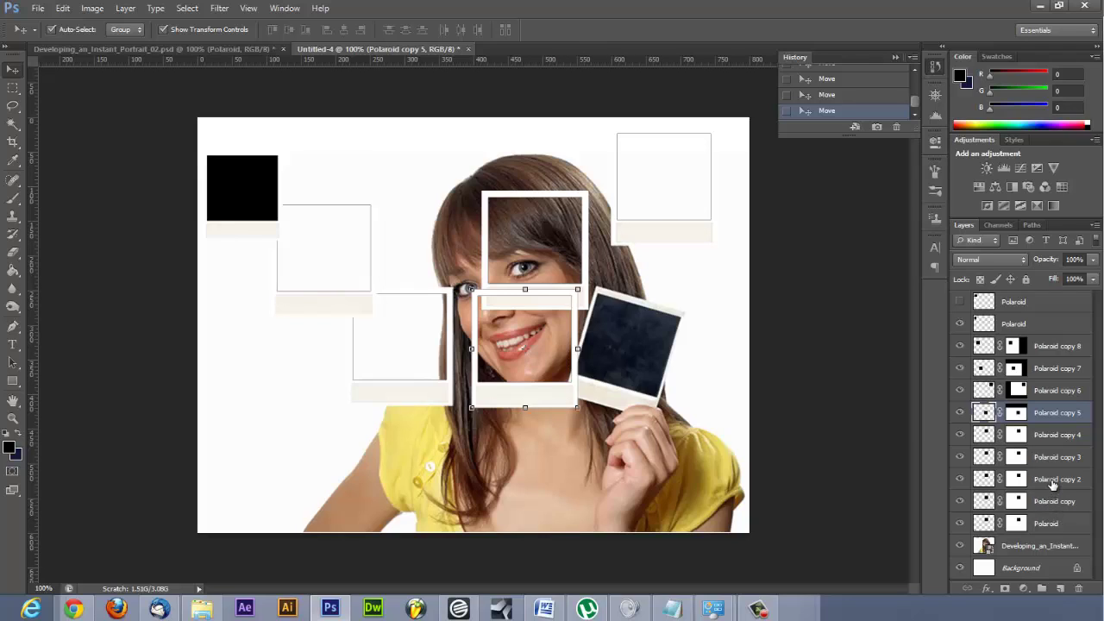
Rename the Polaroid copy 4 layer to "rename it"
double_click(1053, 435)
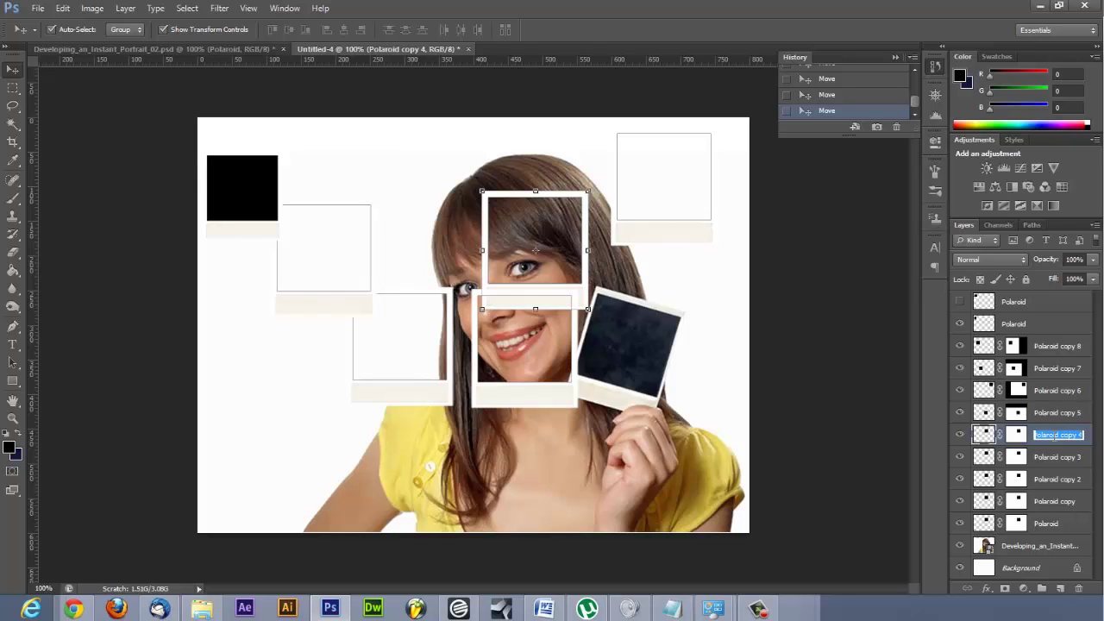
key(BackSpace)
key(Return)
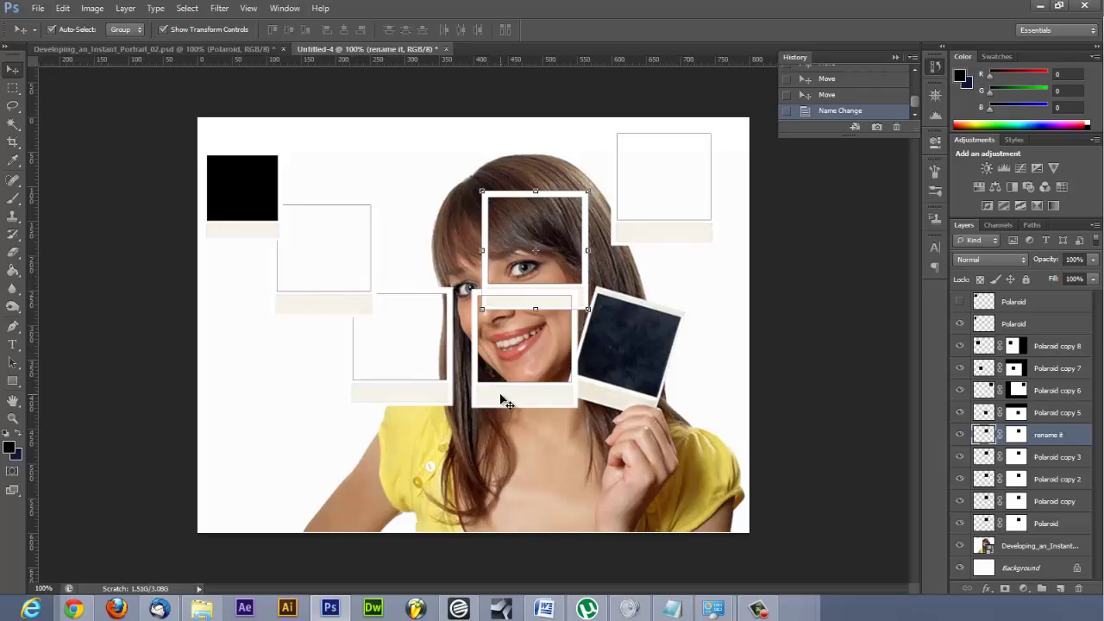
Move Polaroid copy 5 to the white area above the yellow sleeve and place Polaroid copy 7 over the mouth, rotated about -18.22°
drag(503, 394, 289, 406)
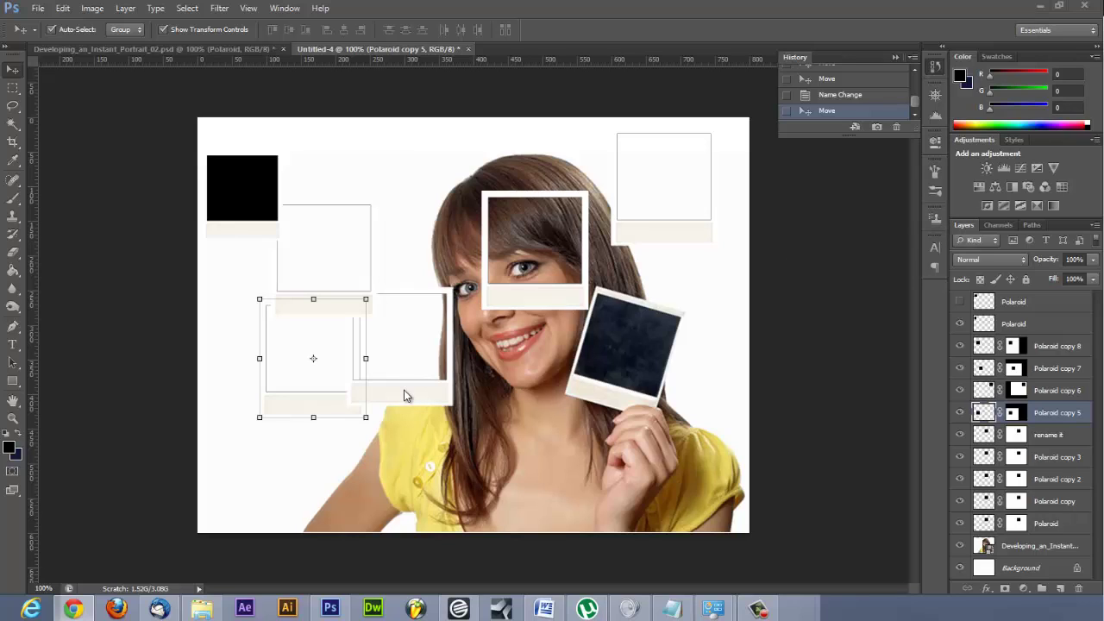
drag(413, 402, 528, 411)
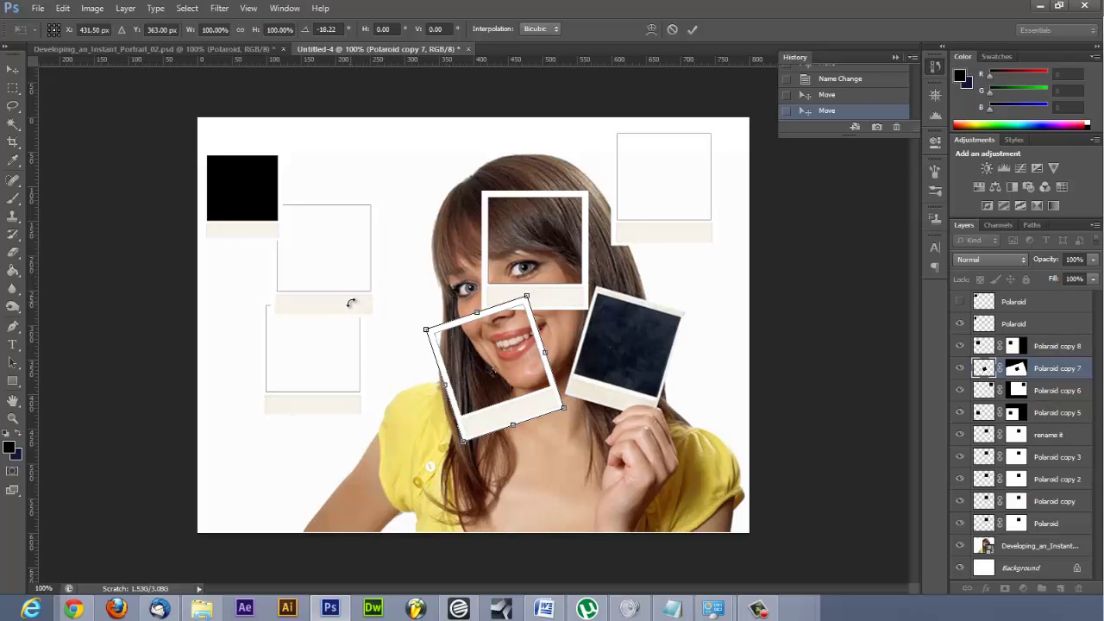
key(Return)
Place Polaroid copy 8 over the hair beside the center frame at X 320.50 px, Y 207.00 px, rotated -11.63°
click(363, 305)
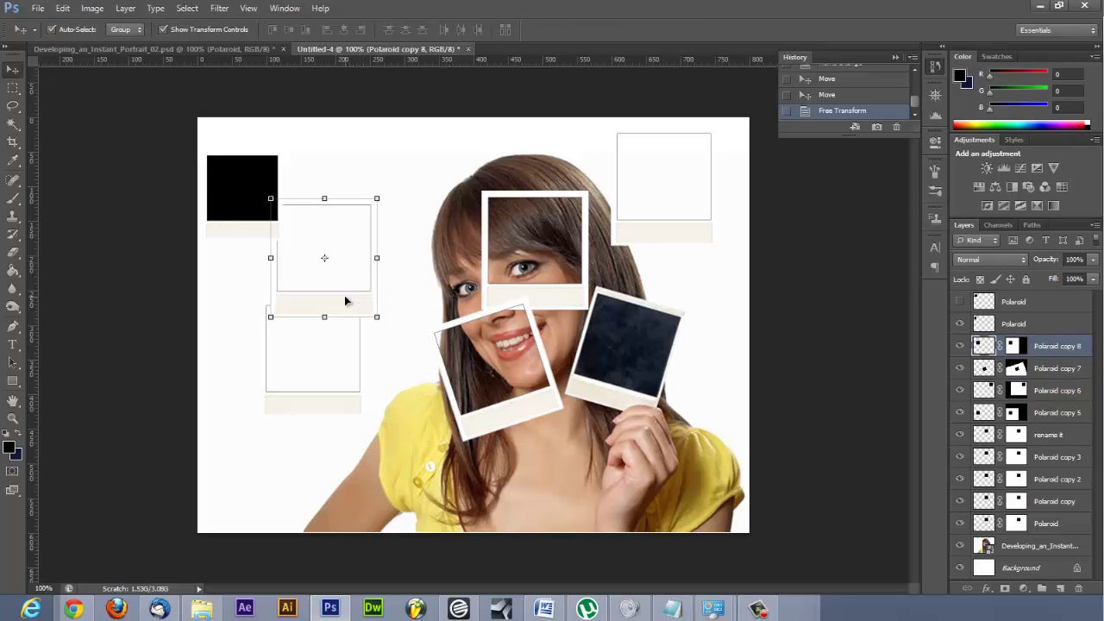
drag(345, 300, 443, 290)
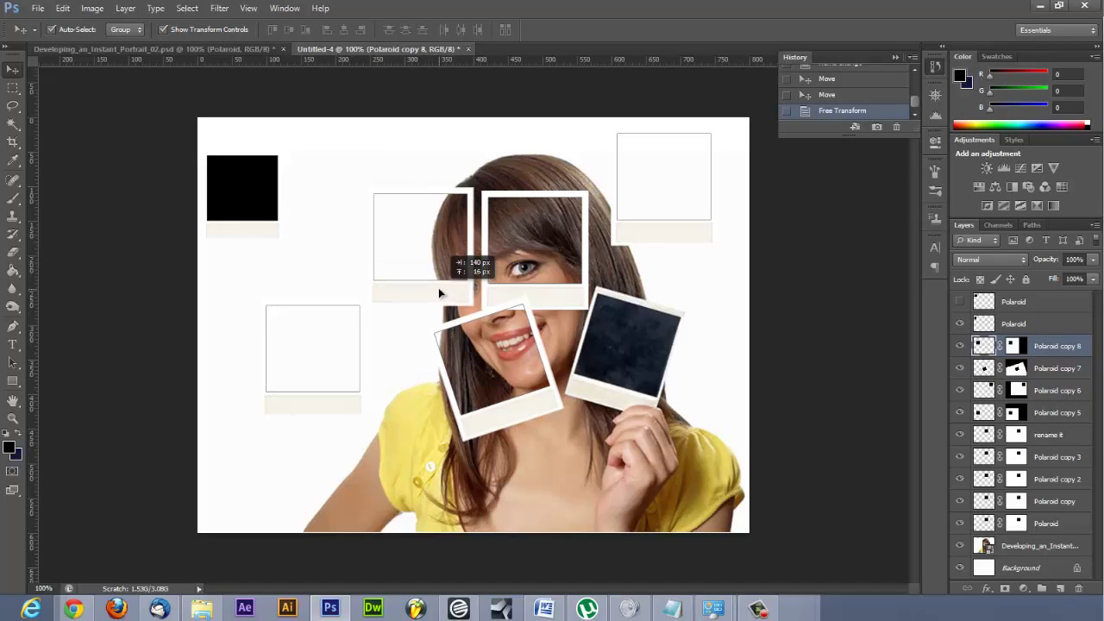
key(ctrl+t)
drag(481, 169, 475, 152)
drag(443, 297, 446, 313)
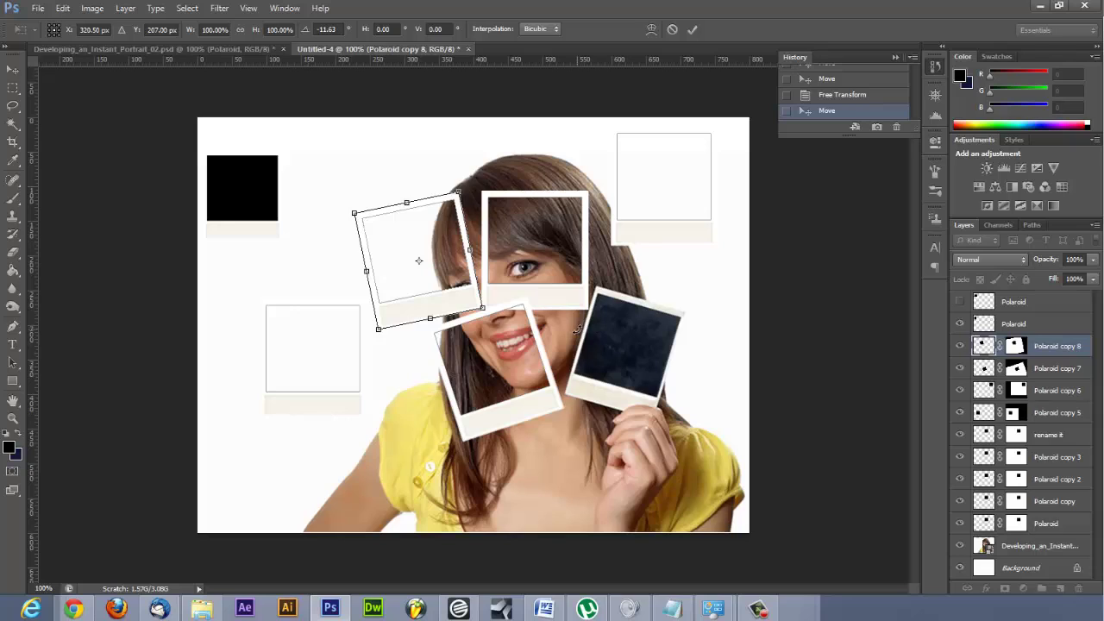
key(Return)
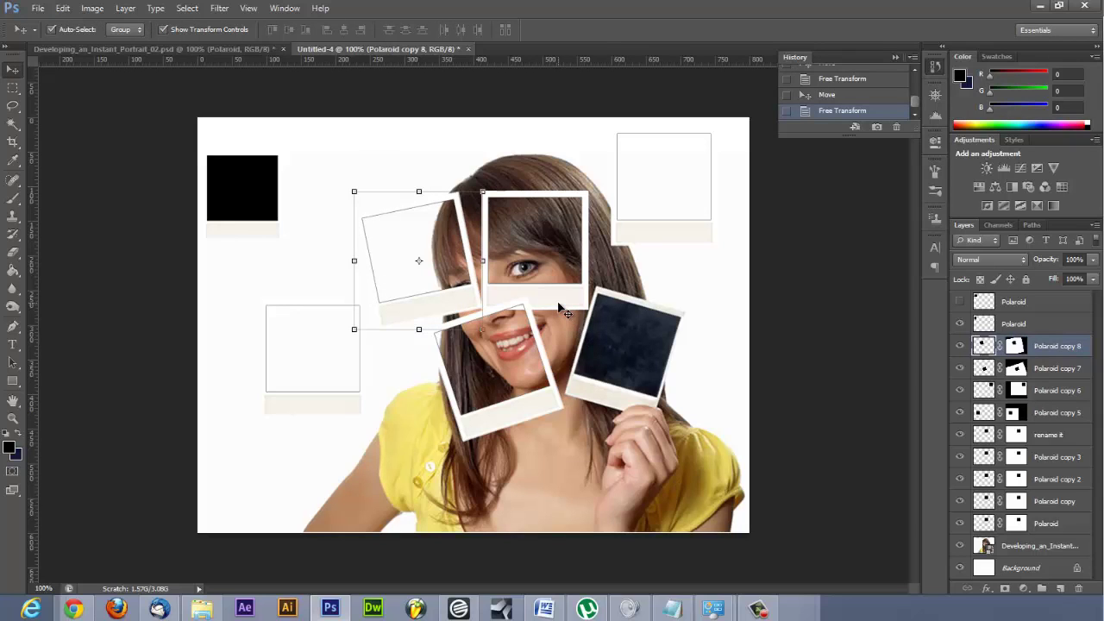
Select the "rename it" frame over the eye and move its layer directly above Polaroid copy 8 in the stacking order
click(561, 309)
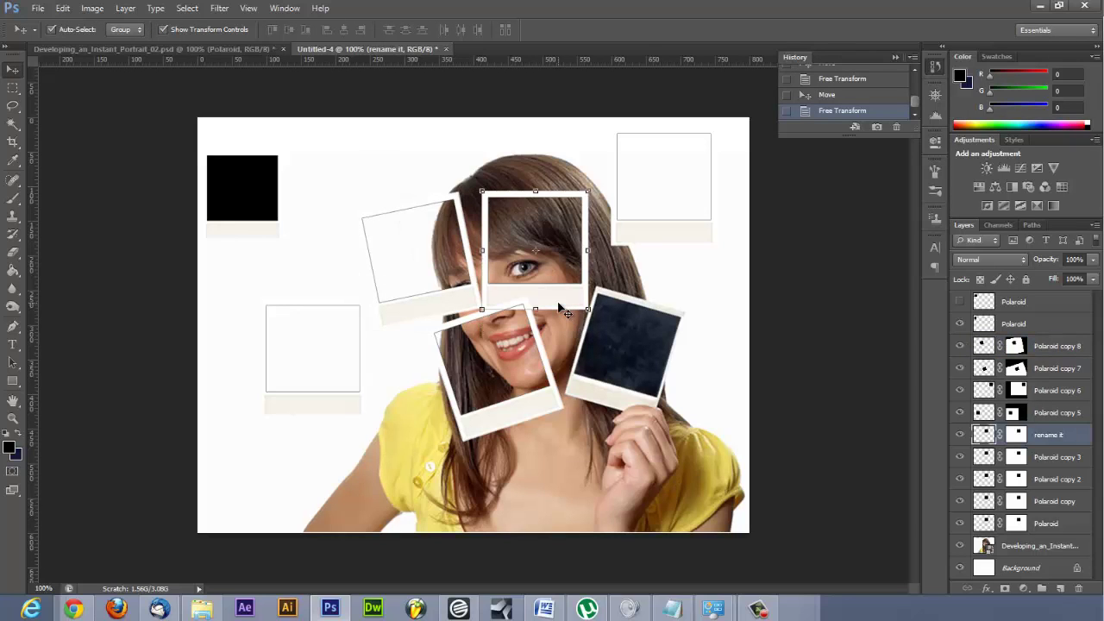
click(545, 416)
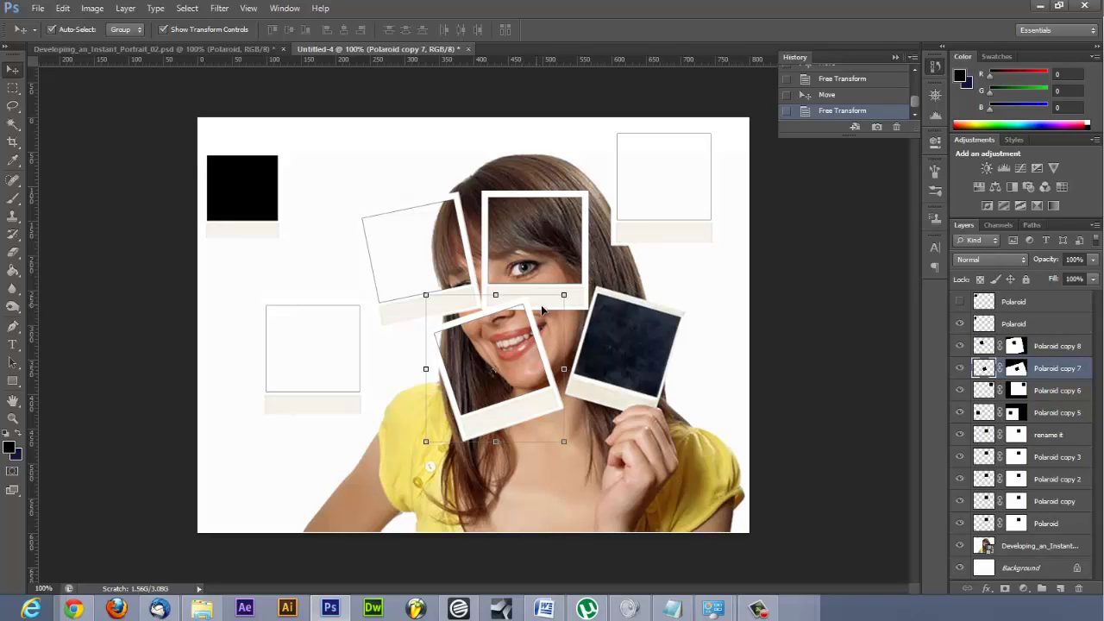
click(587, 309)
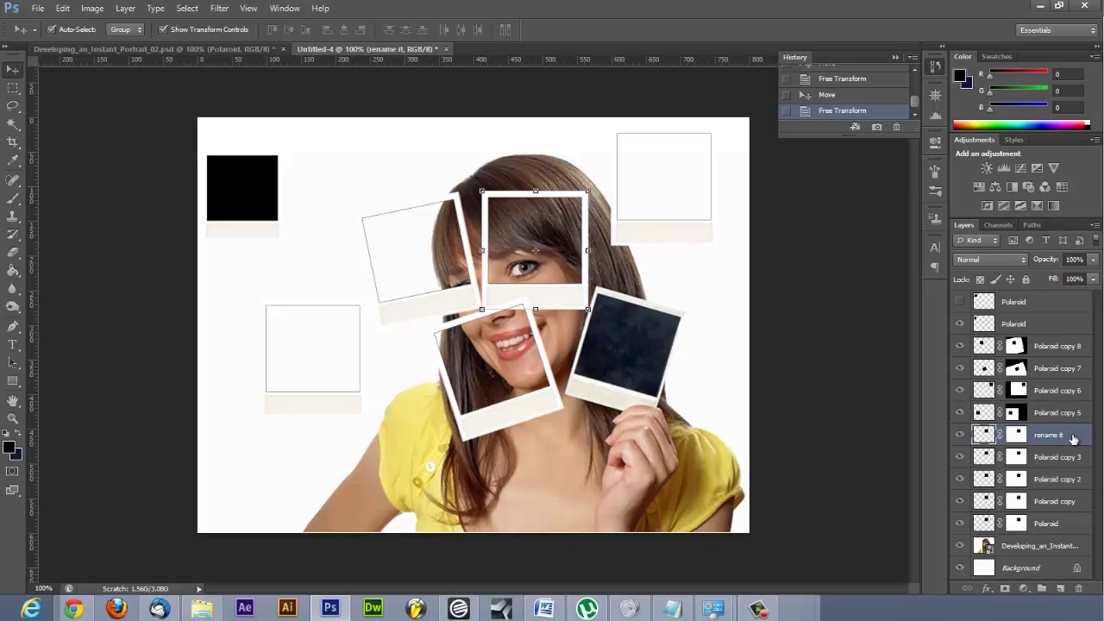
drag(1074, 438, 1076, 346)
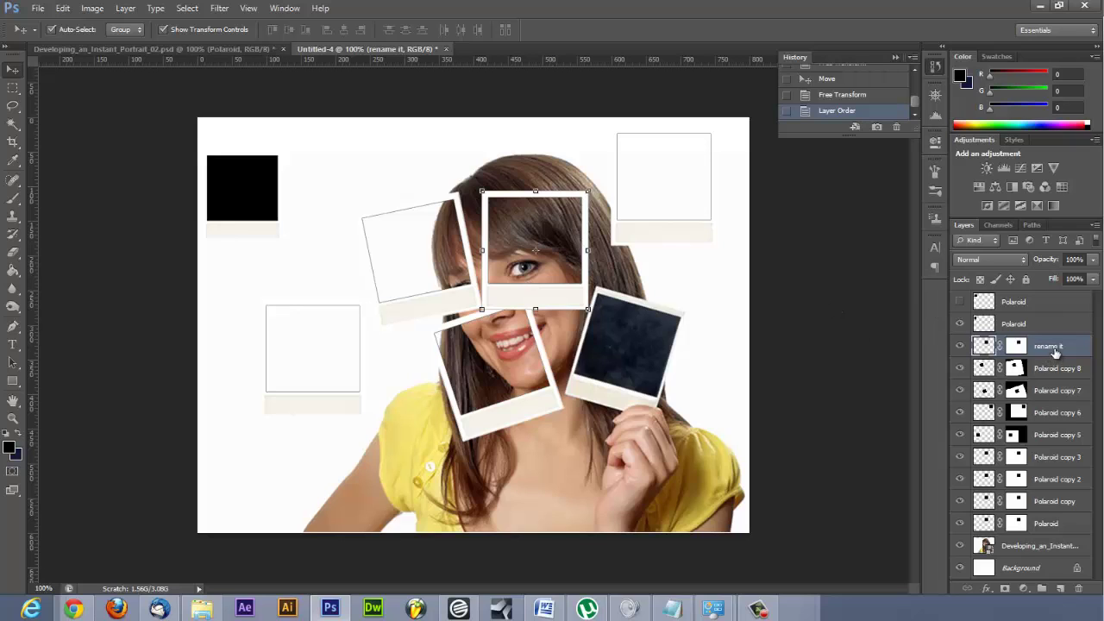
Move the "rename it" frame to the canvas's lower-left white area and Polaroid copy 3 to its upper edge near the black Polaroid
drag(560, 304, 280, 324)
drag(267, 453, 286, 477)
drag(563, 298, 379, 190)
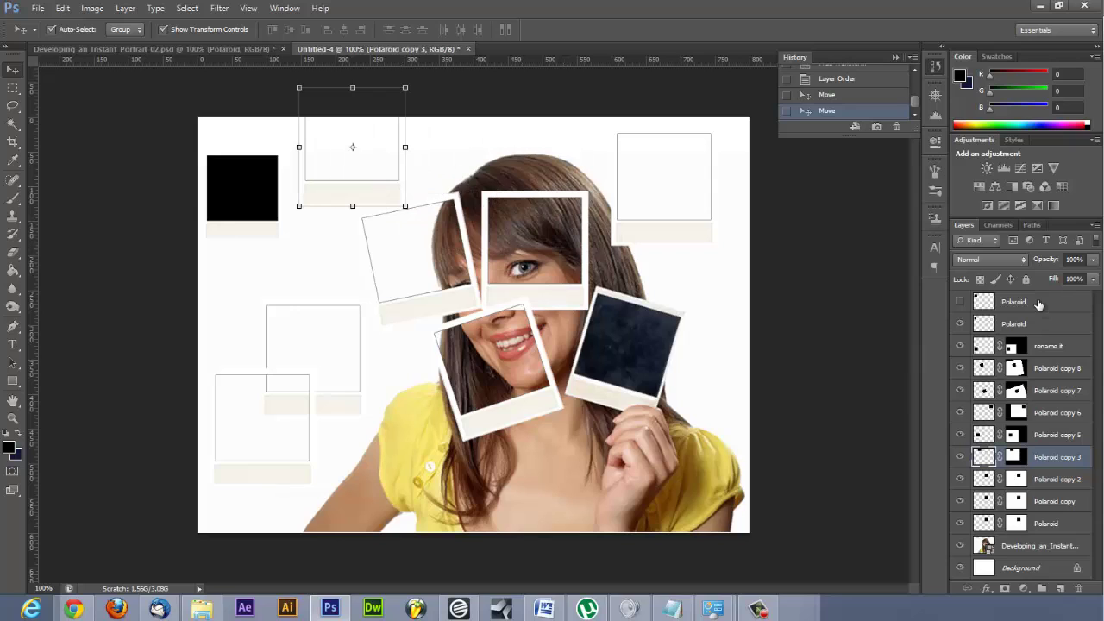
Place Polaroid copy 2 over the woman's hand rotated about -14.34°, and the "rename it" frame over the opposite yellow sleeve, rotated clockwise
drag(543, 313, 670, 497)
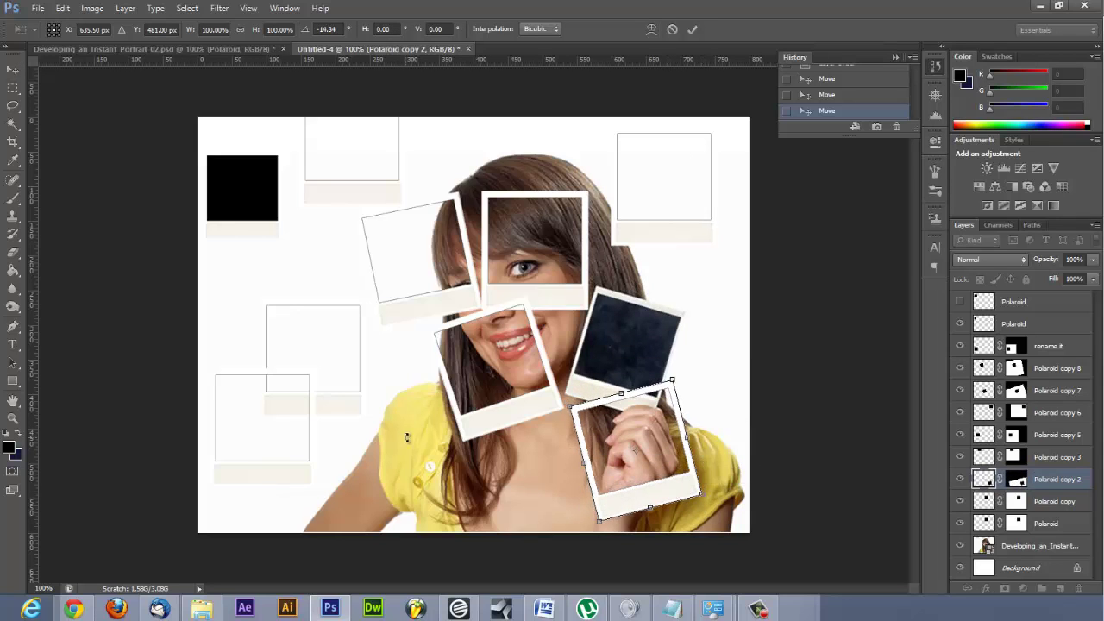
key(Return)
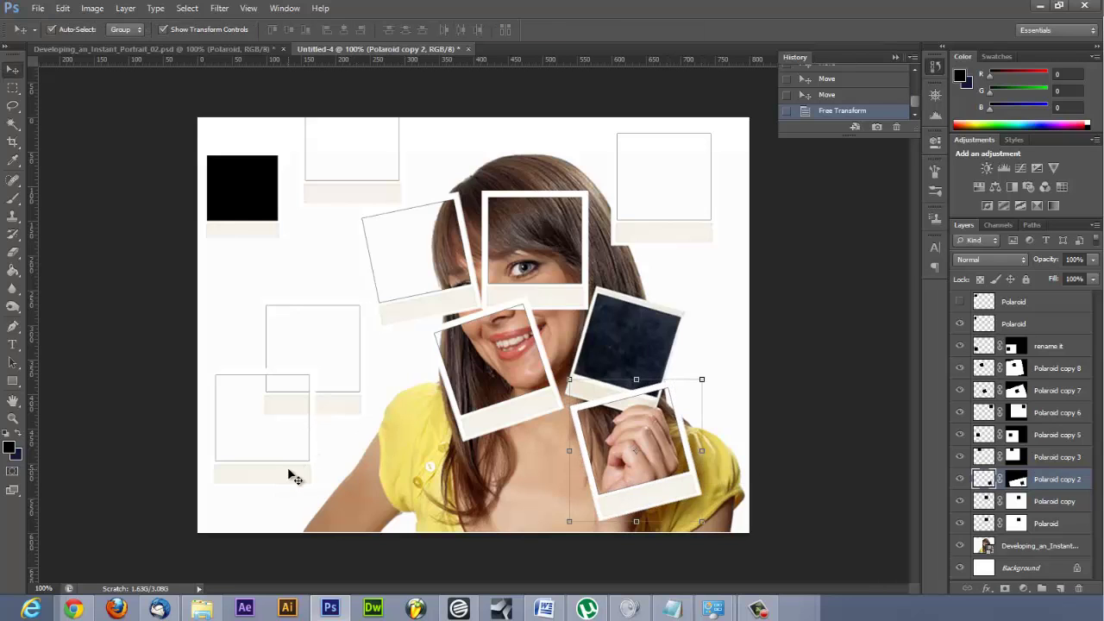
drag(285, 469, 428, 530)
key(Return)
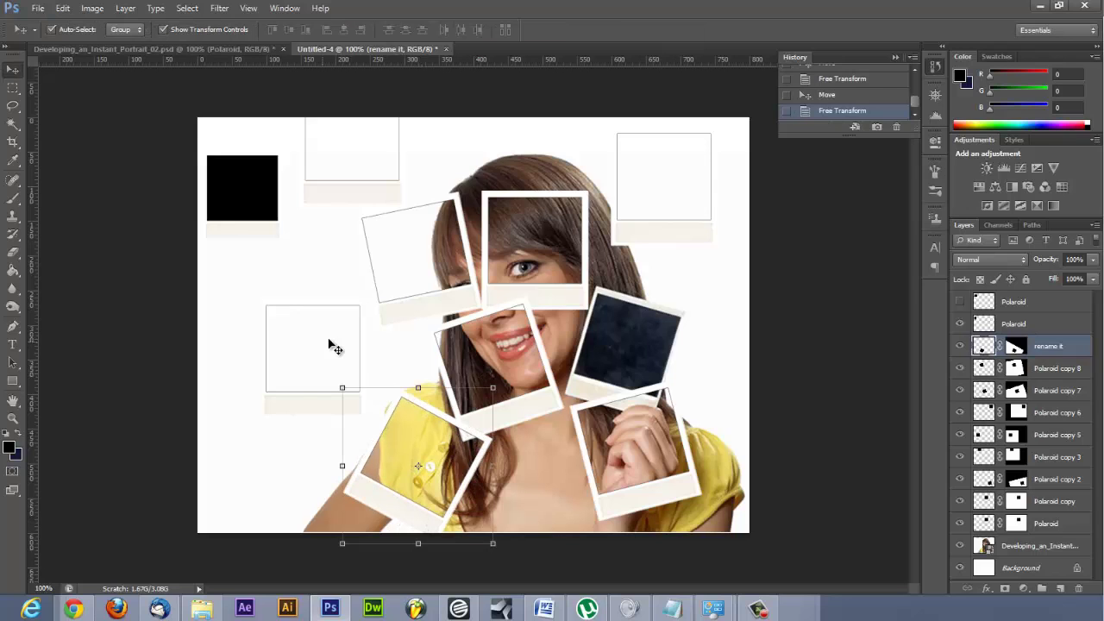
Place Polaroid copy 5 over the crown of the head at X 431.50 px, Y 49.00 px, rotated 72.87°
click(287, 407)
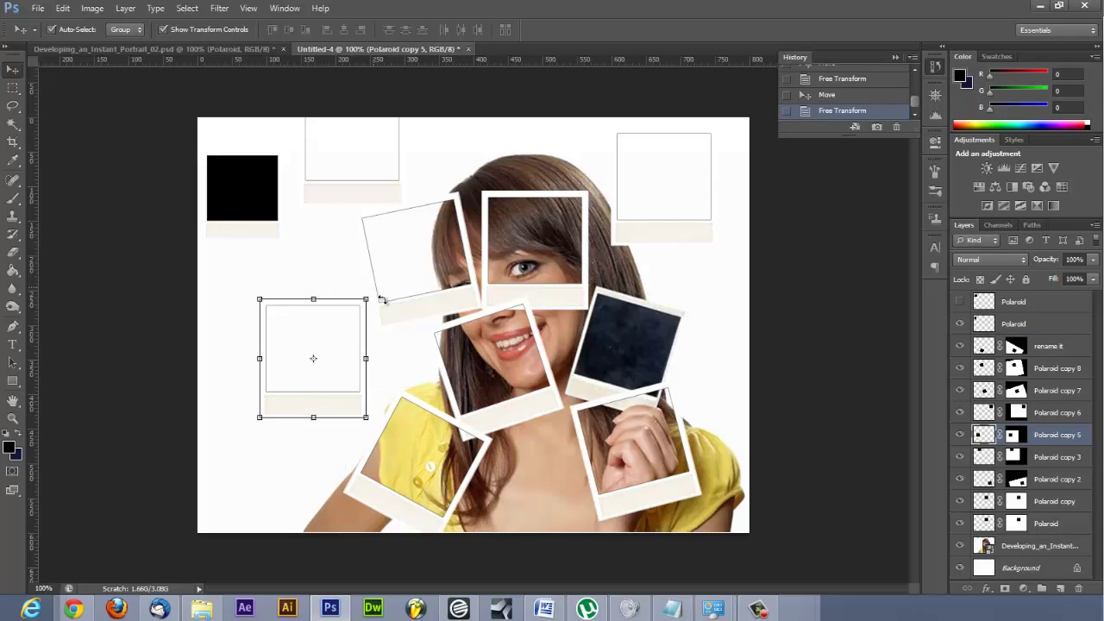
drag(382, 301, 427, 381)
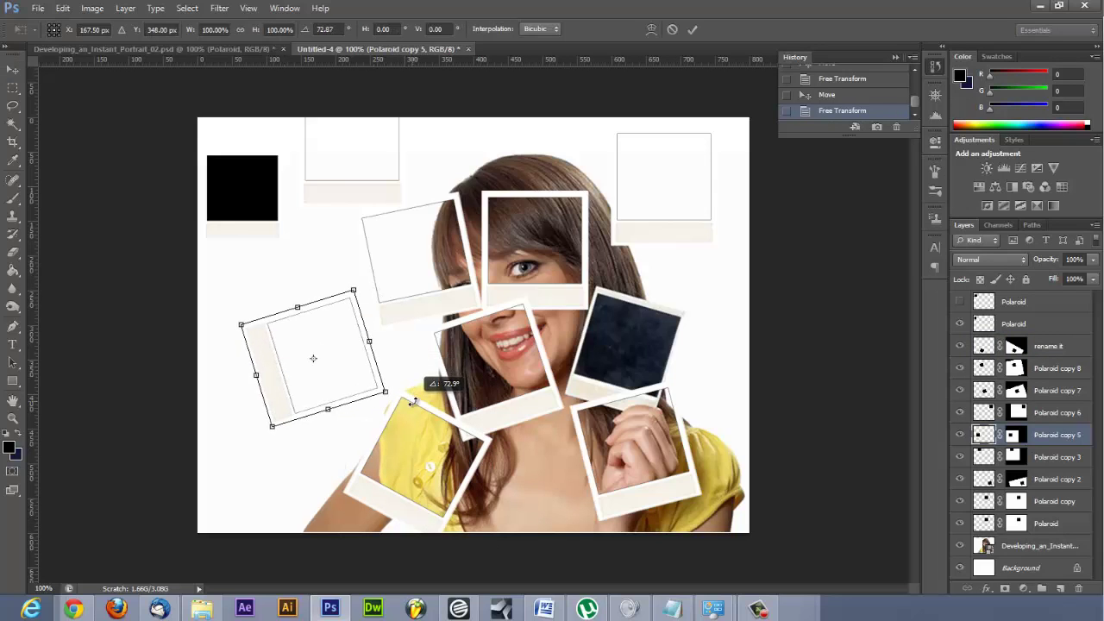
drag(388, 289, 407, 269)
drag(290, 359, 478, 150)
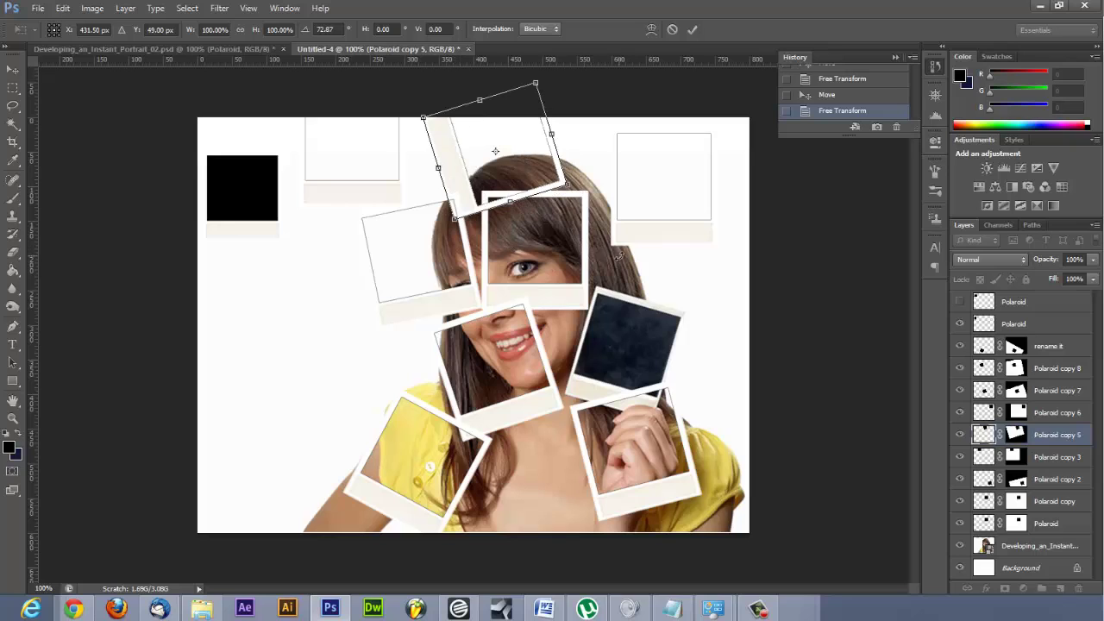
key(Return)
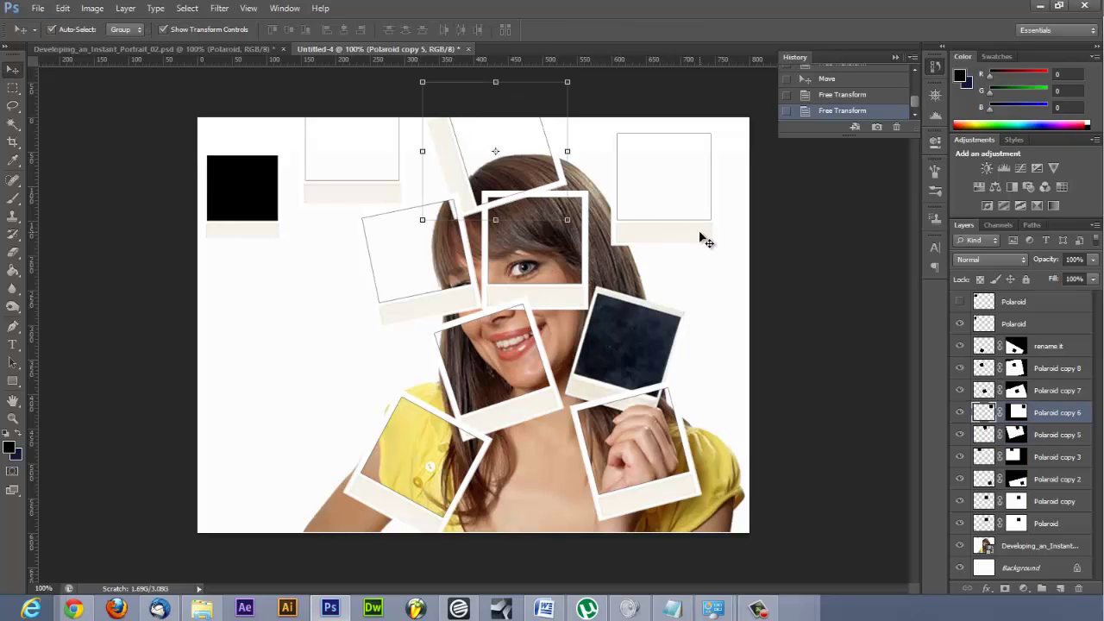
Rotate Polaroid copy 6 by -46.12° and place it beside the hair at X 679.50 px, Y 155.00 px
click(700, 234)
drag(731, 257, 742, 206)
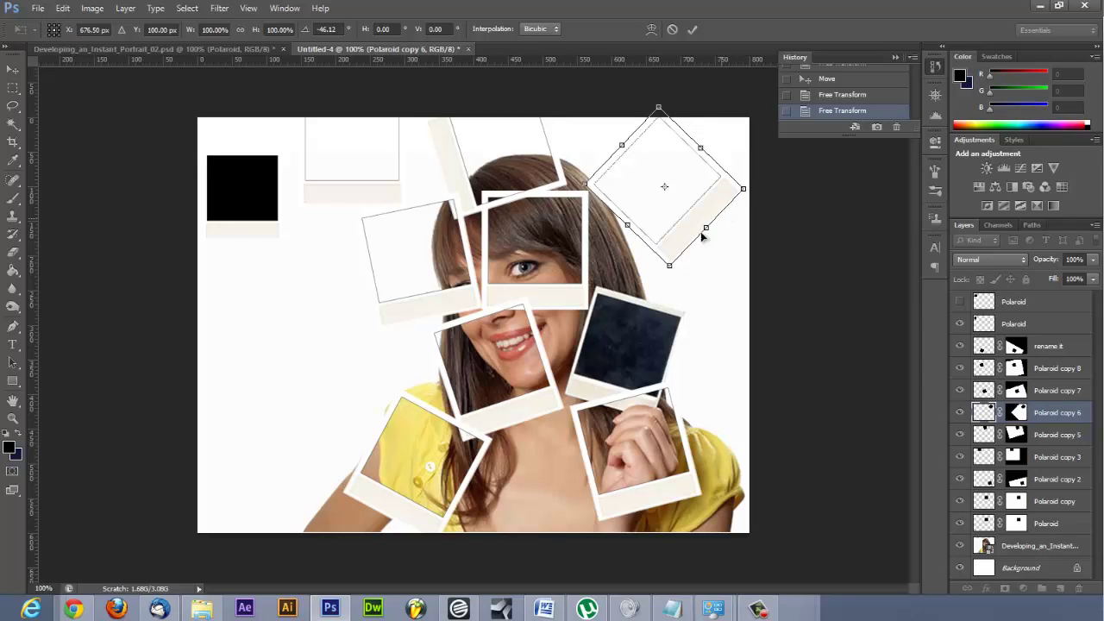
drag(682, 238, 683, 280)
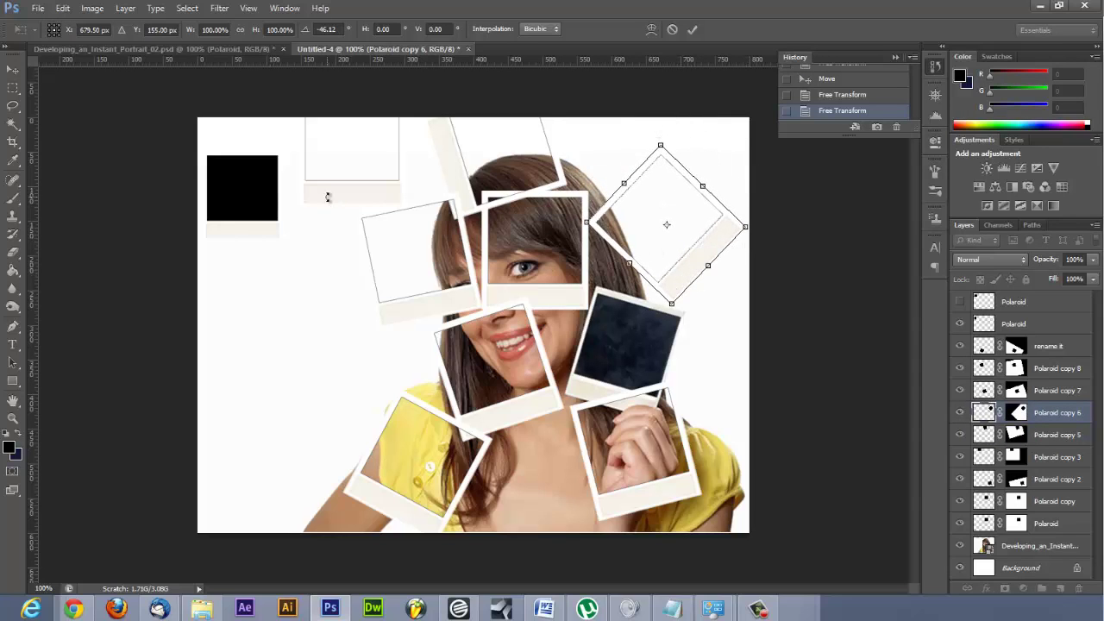
key(Return)
Place Polaroid copy 3 above the yellow sleeve opposite the hand at X 262.50 px, Y 357.00 px, rotated -55.23°
drag(329, 197, 291, 351)
key(ctrl+t)
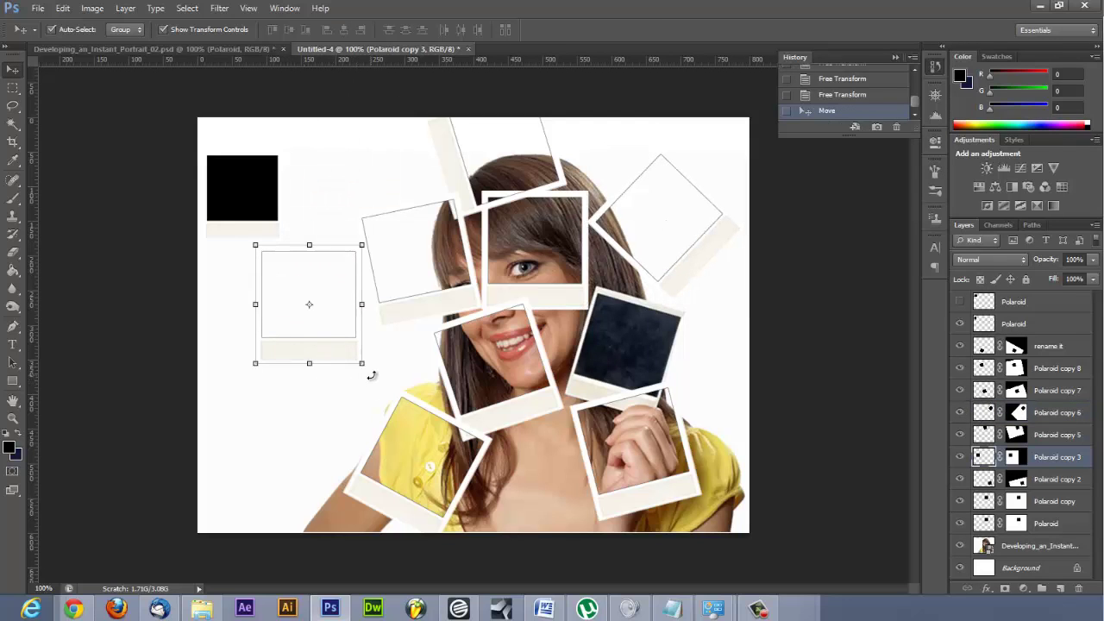
drag(370, 377, 430, 367)
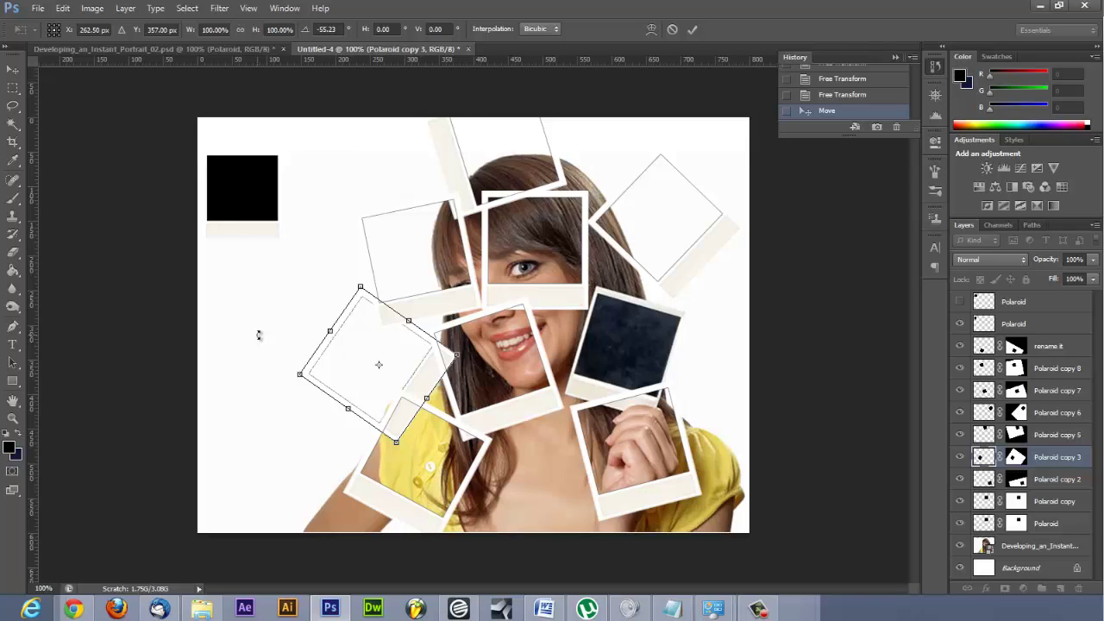
key(Return)
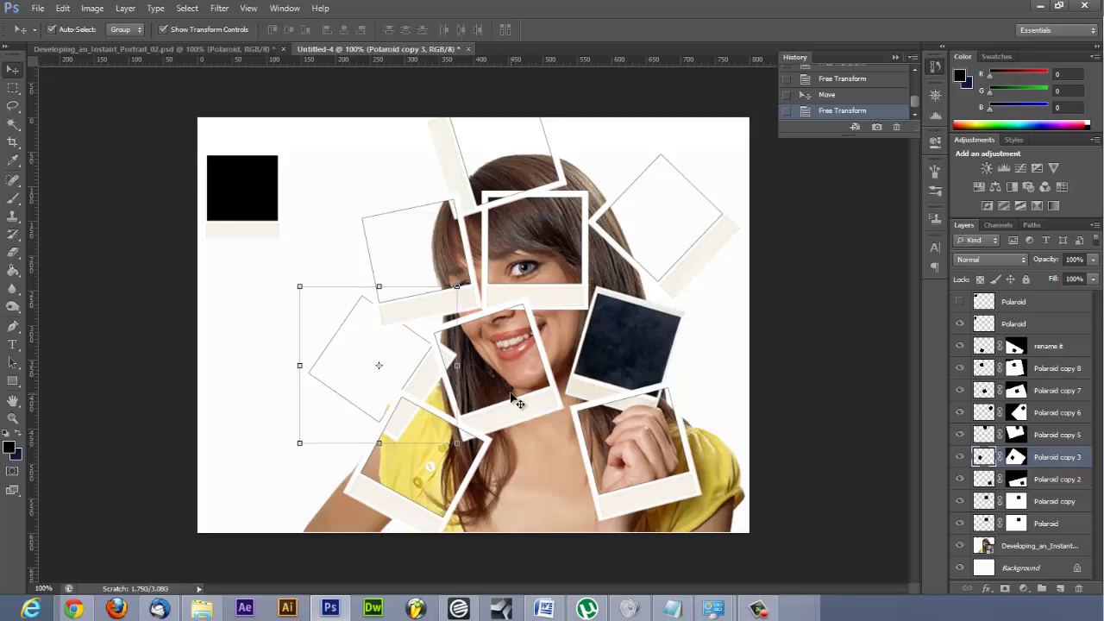
Select the "rename it" frame over the sleeve and move its layer directly below Polaroid copy 3 in the stacking order
click(488, 465)
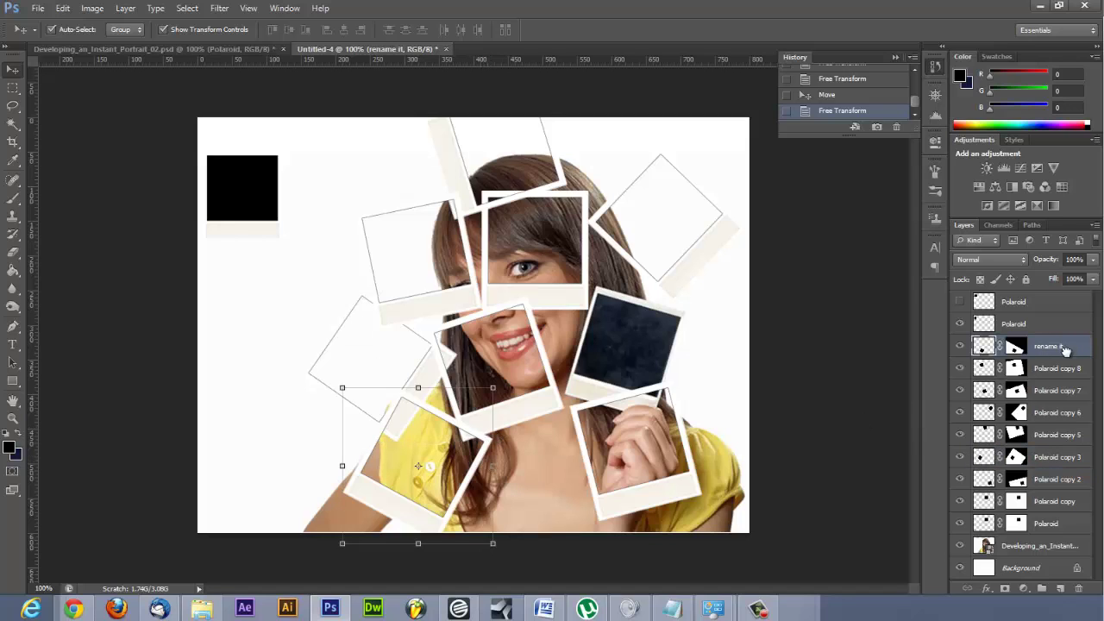
drag(1064, 346, 1061, 466)
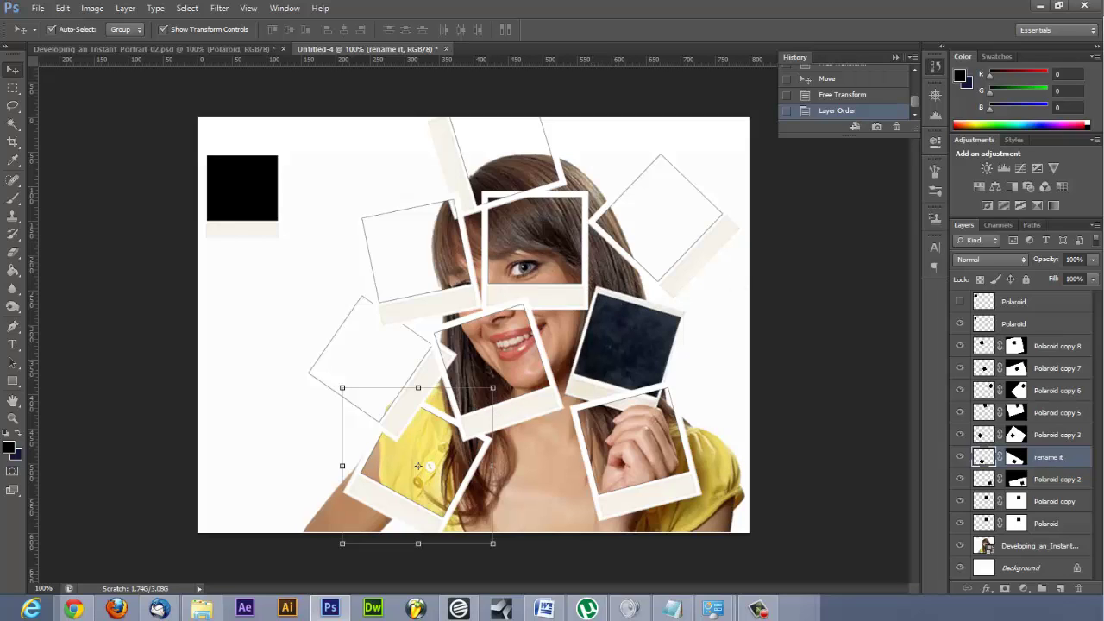
Move the black Polaroid horizontally a short way toward the woman's head, keeping it in the white area
key(alt+Tab)
click(262, 205)
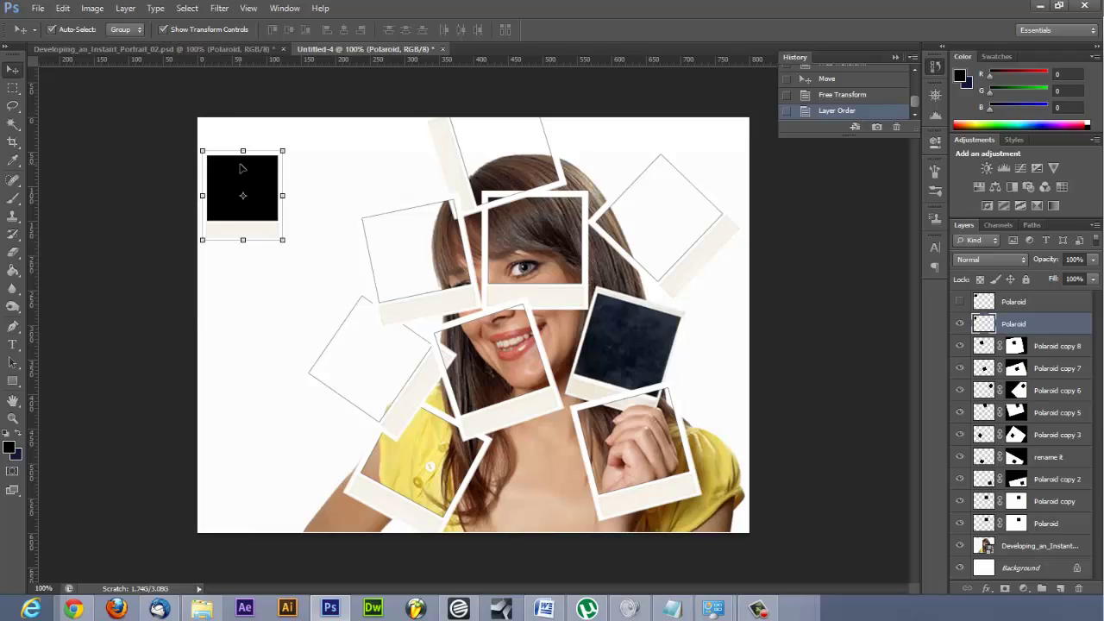
drag(245, 173, 296, 170)
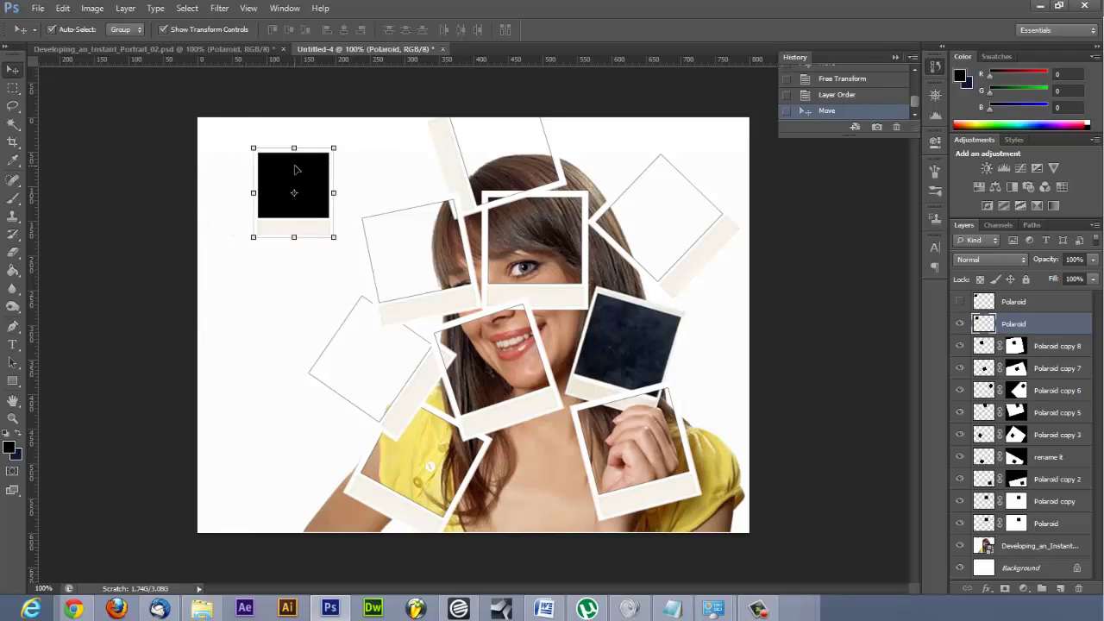
Turn off Auto-Select and choose the Polaroid copy 8 layer, and with Auto-Select back on pick the black Polaroid on the canvas
click(53, 29)
click(1054, 350)
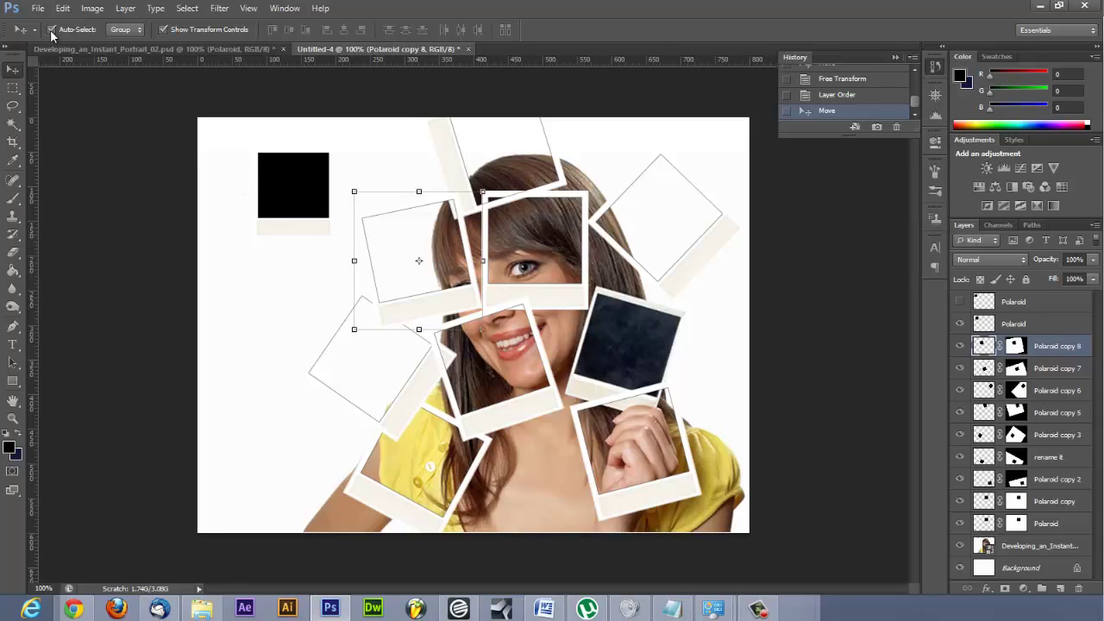
click(301, 235)
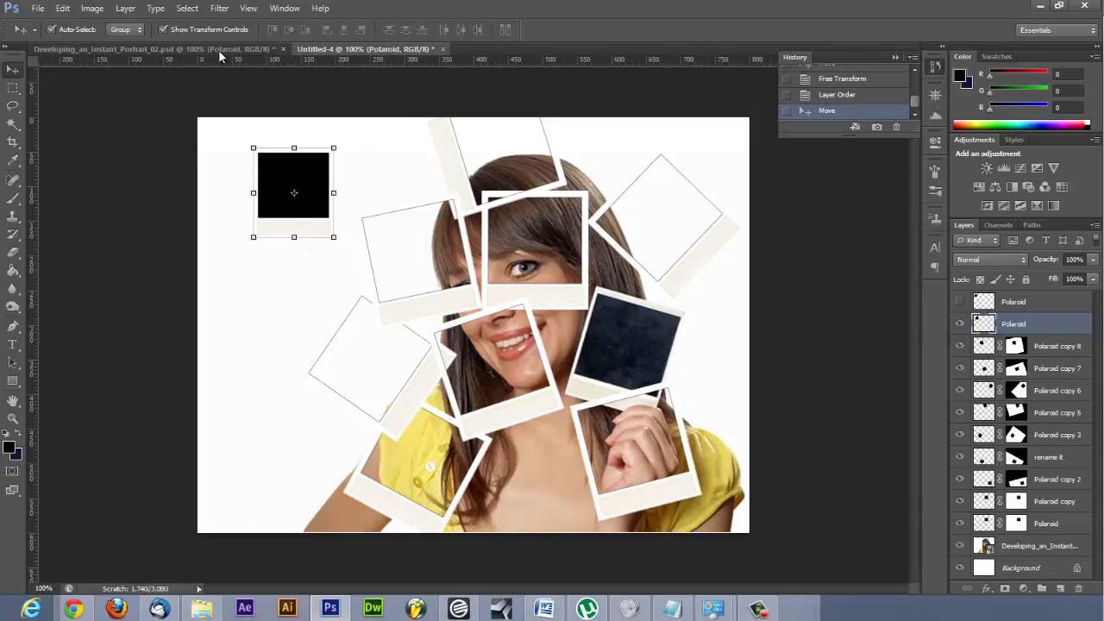
Set Auto-Select to Layer and test it by selecting several Polaroid frames one after another on the canvas
click(137, 30)
click(429, 312)
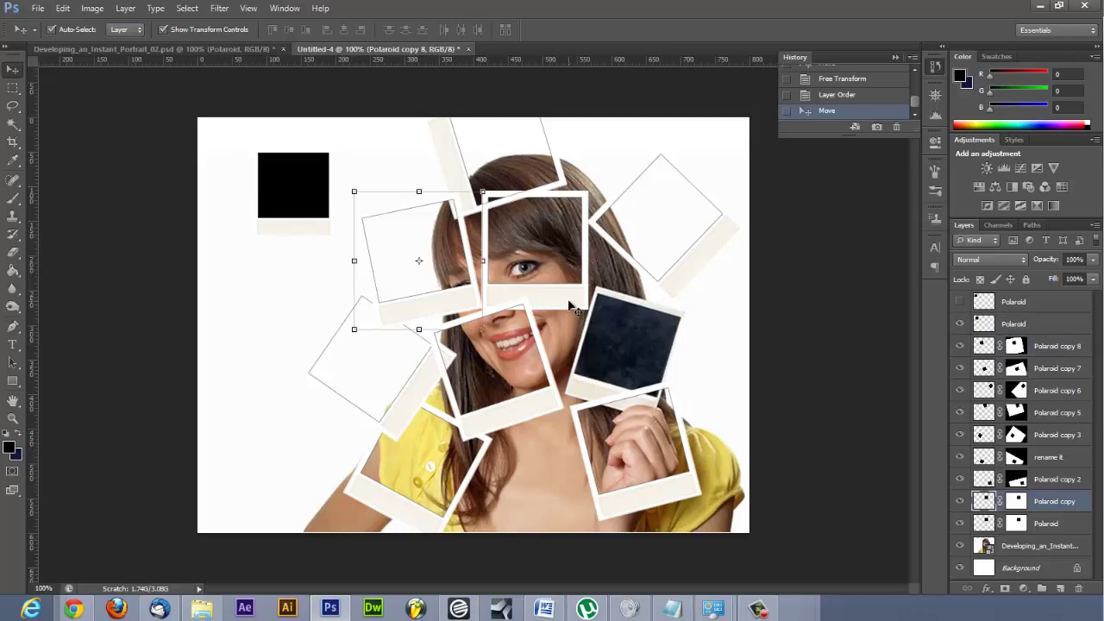
click(712, 259)
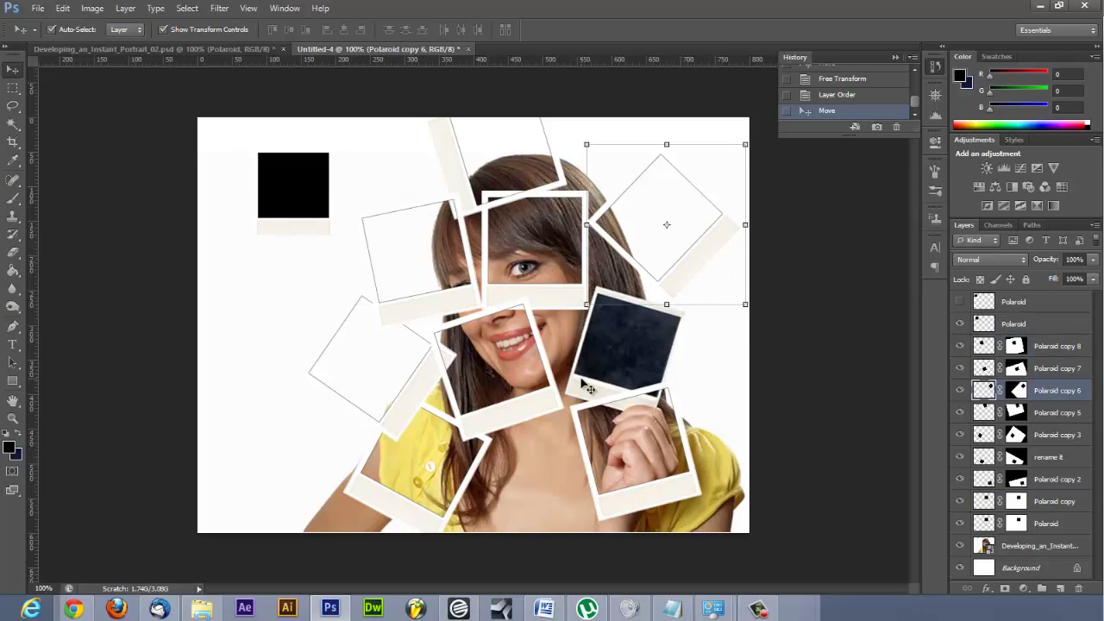
click(518, 388)
click(421, 393)
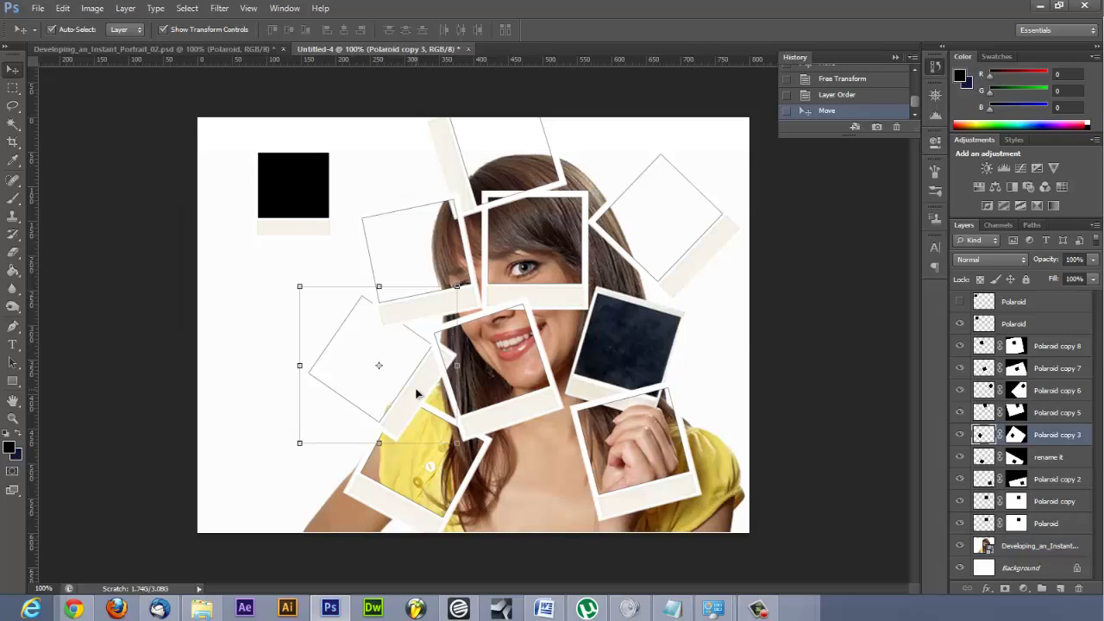
click(518, 420)
click(628, 507)
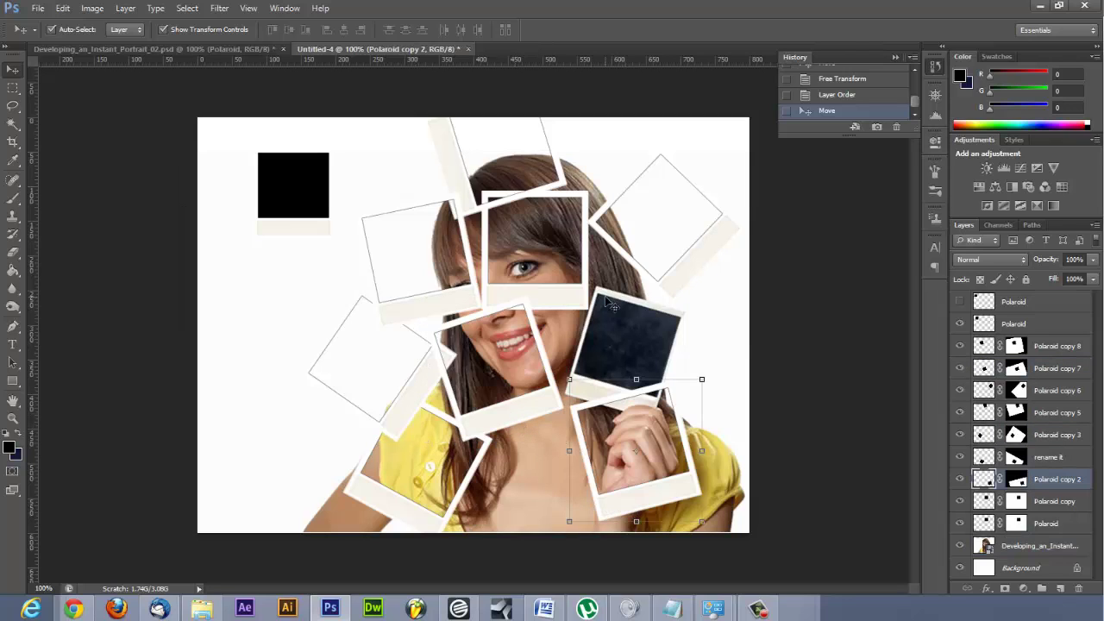
click(566, 297)
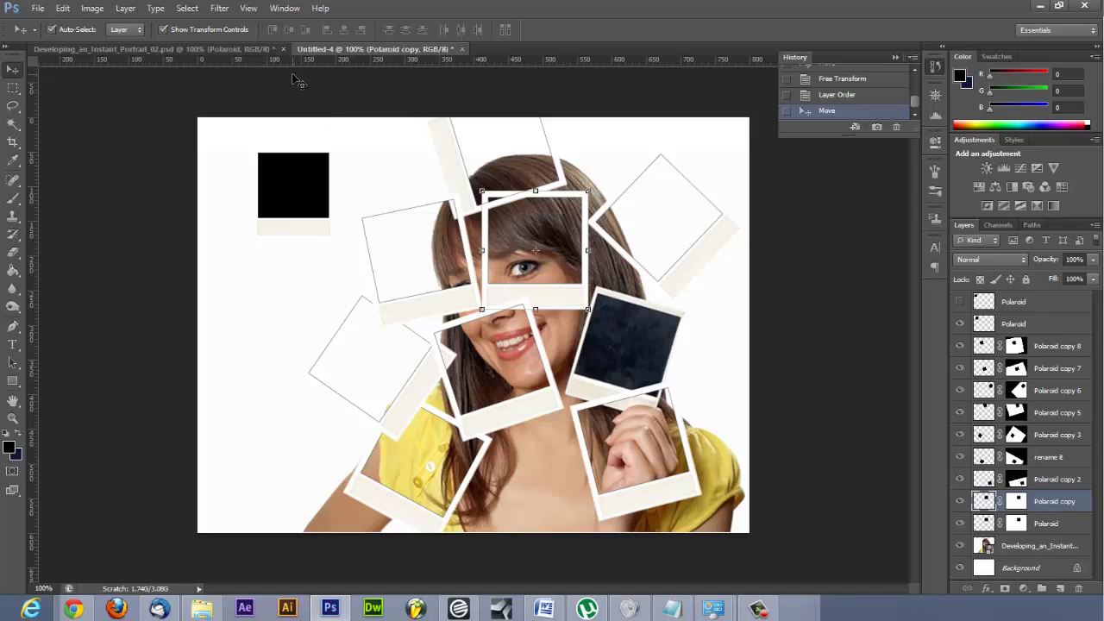
Choose Layer again as the Auto-Select target and select the Polaroid copy 8 frame beside the center frame
click(138, 31)
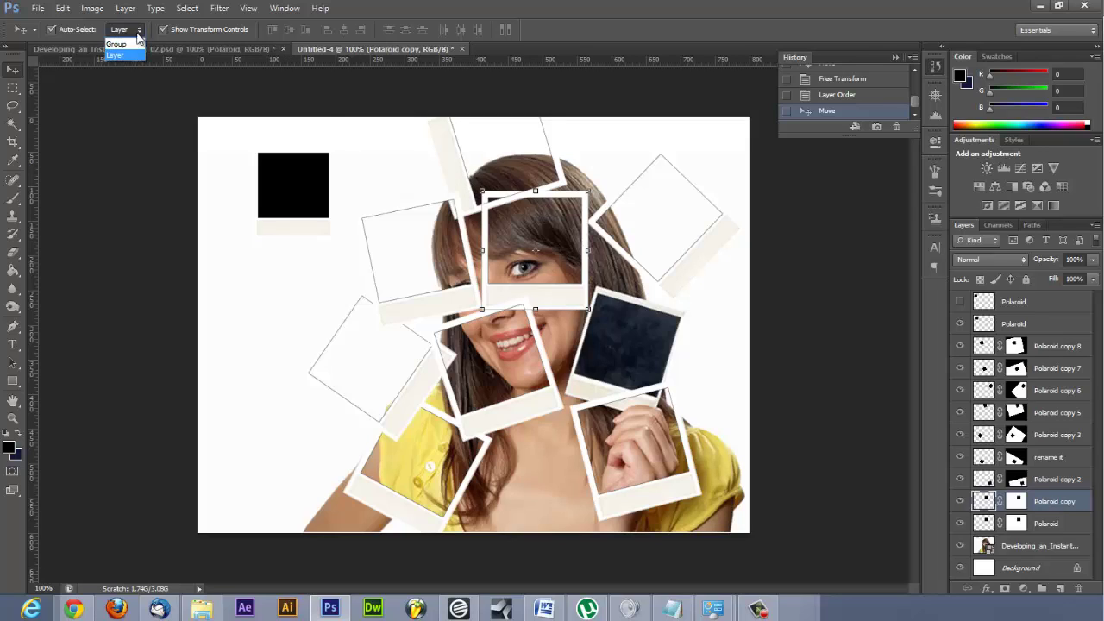
click(128, 56)
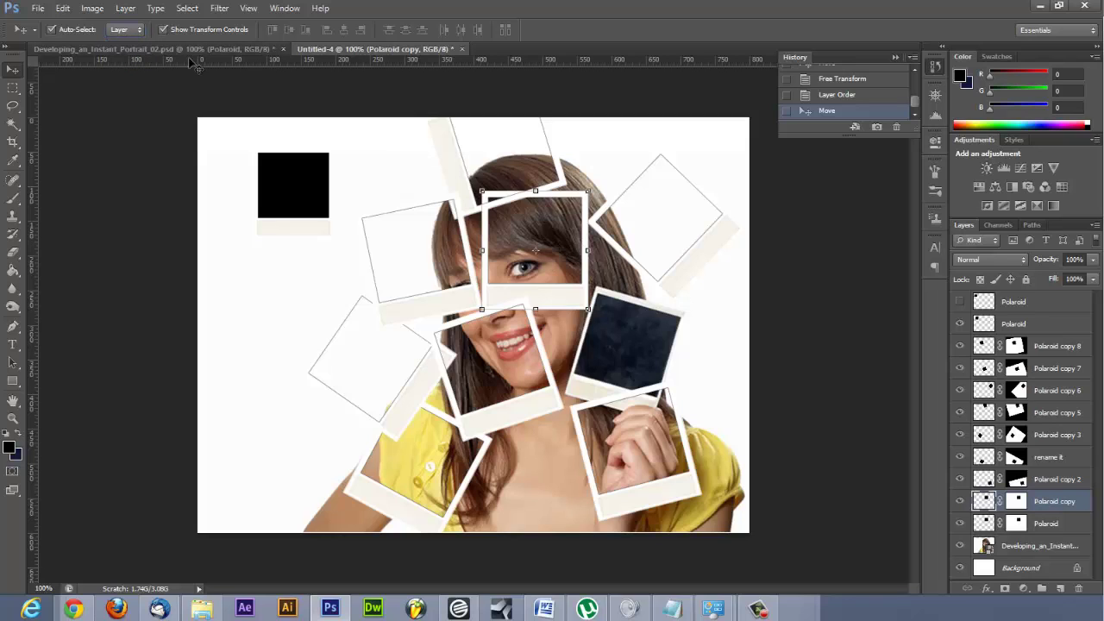
click(419, 309)
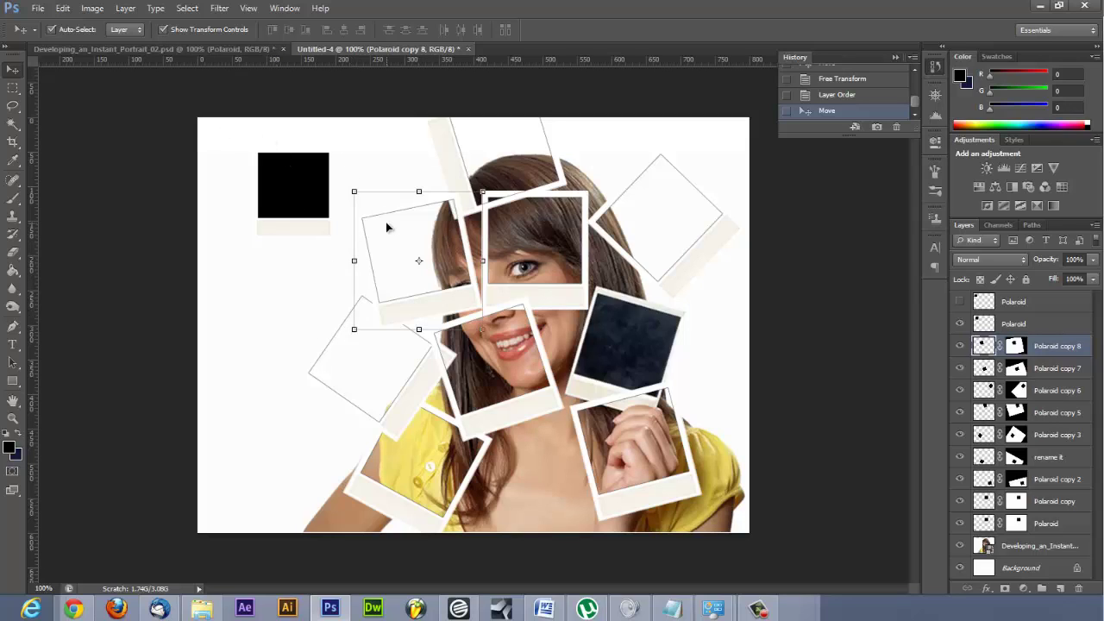
With the transform controls temporarily hidden, nudge Polaroid copy 8 a few pixels left and back right
click(164, 30)
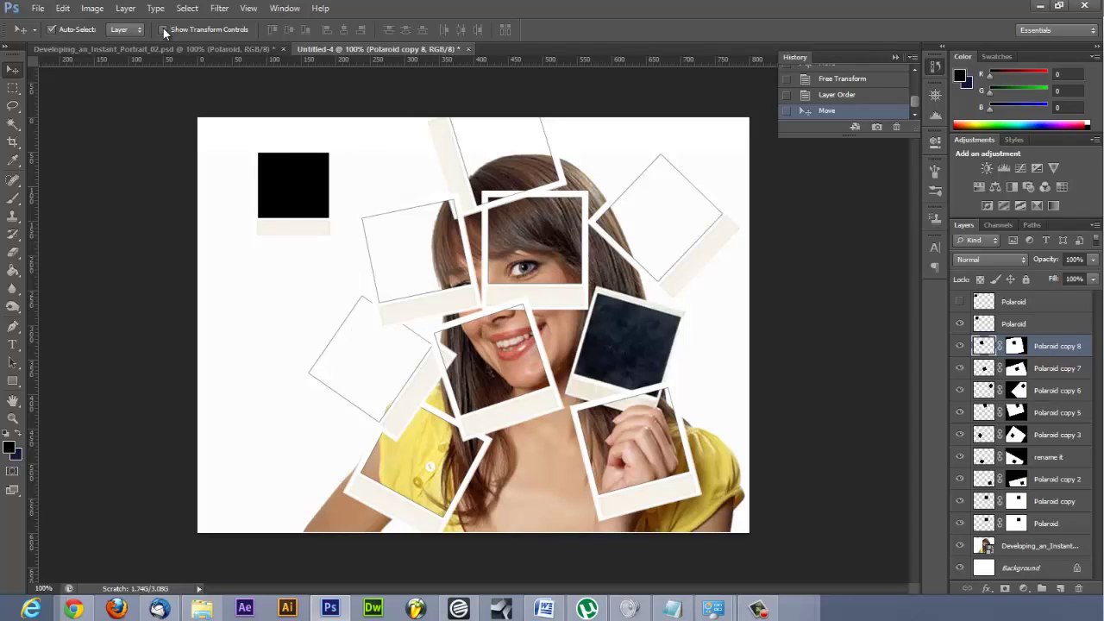
key(Left)
key(Left)
key(Left)
key(Left)
key(Left)
key(Left)
key(Left)
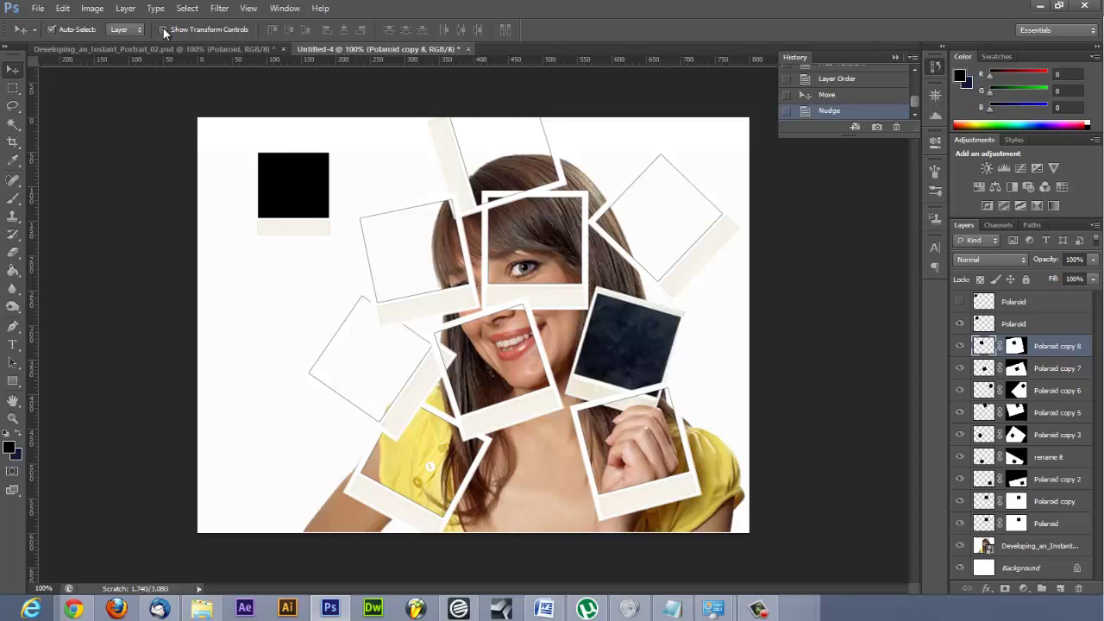
key(Right)
key(Right)
key(Right)
key(Right)
key(Right)
key(Right)
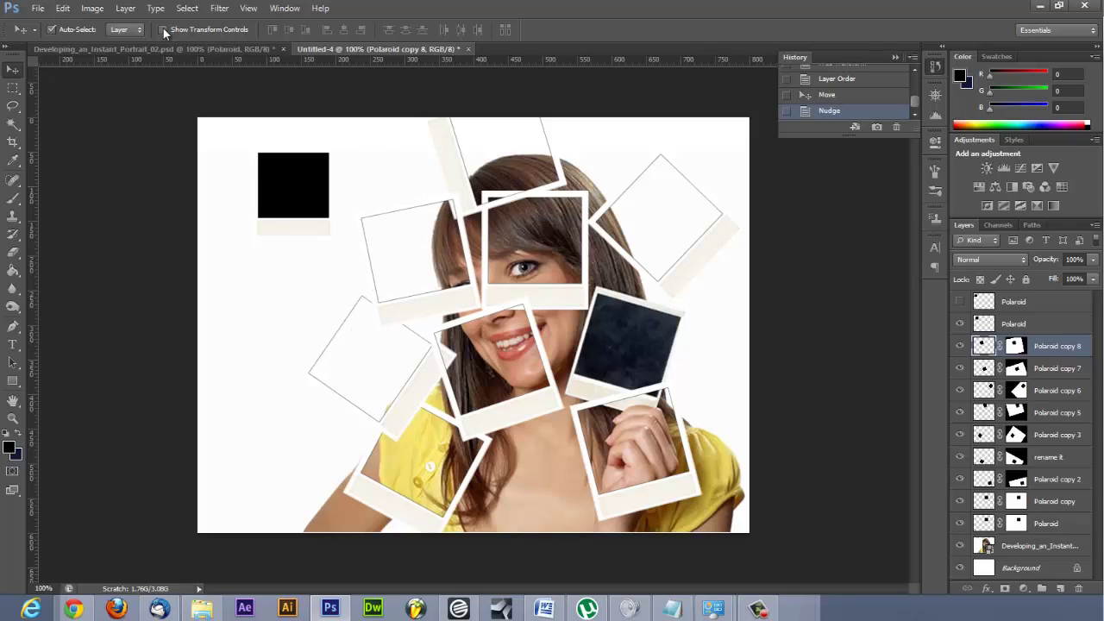
click(163, 30)
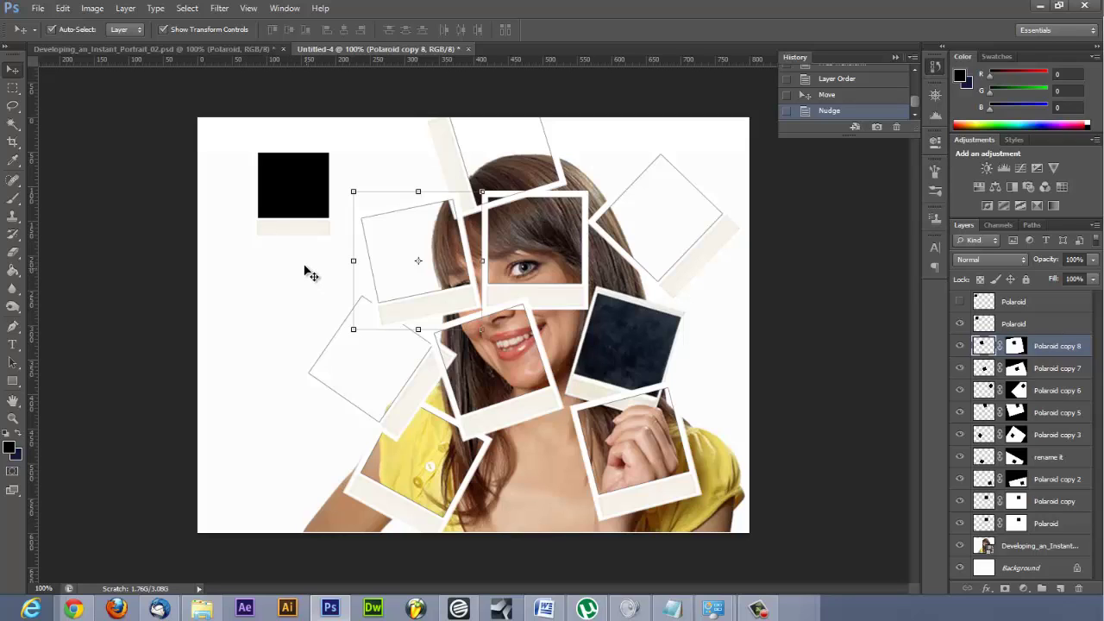
Try the Magic Wand twice on the black Polaroid with the Polaroid copy 8 layer active, deselecting after each attempt
click(13, 123)
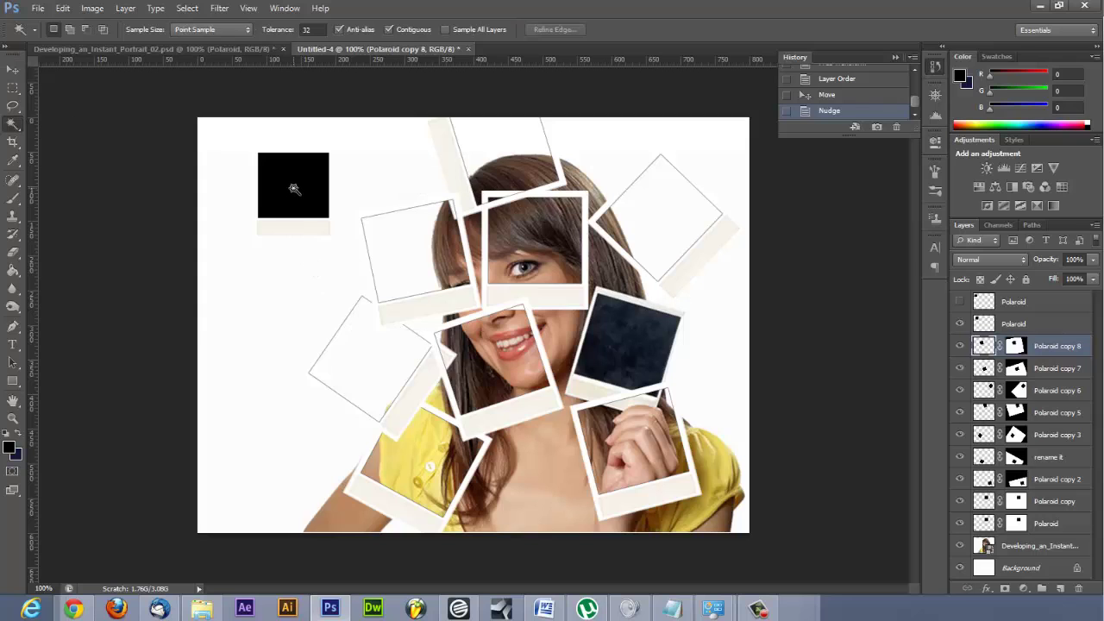
click(294, 188)
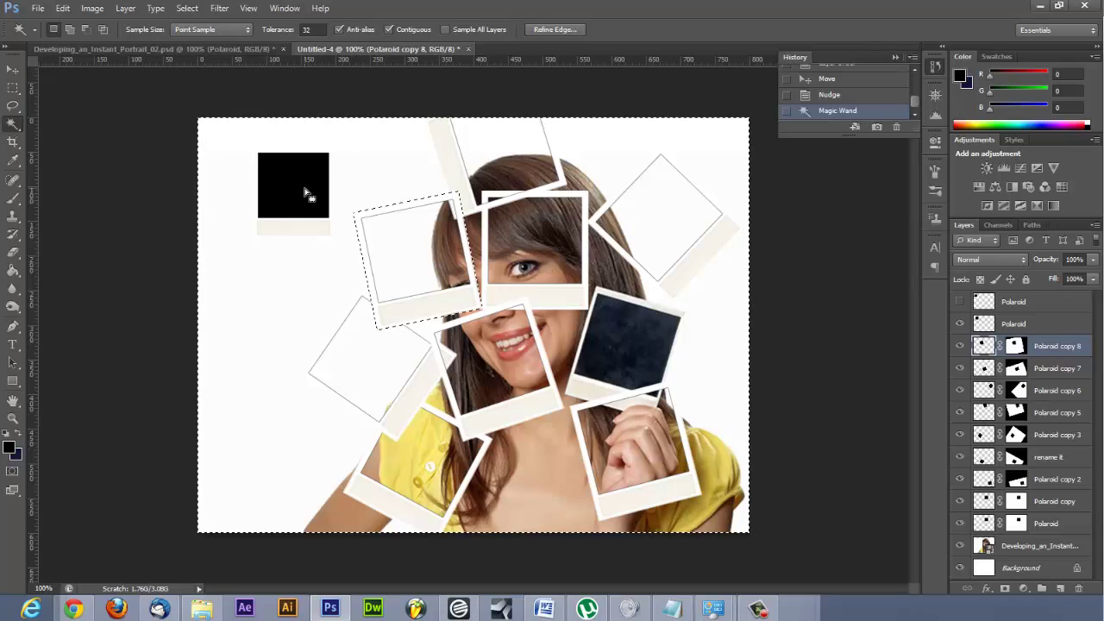
click(187, 7)
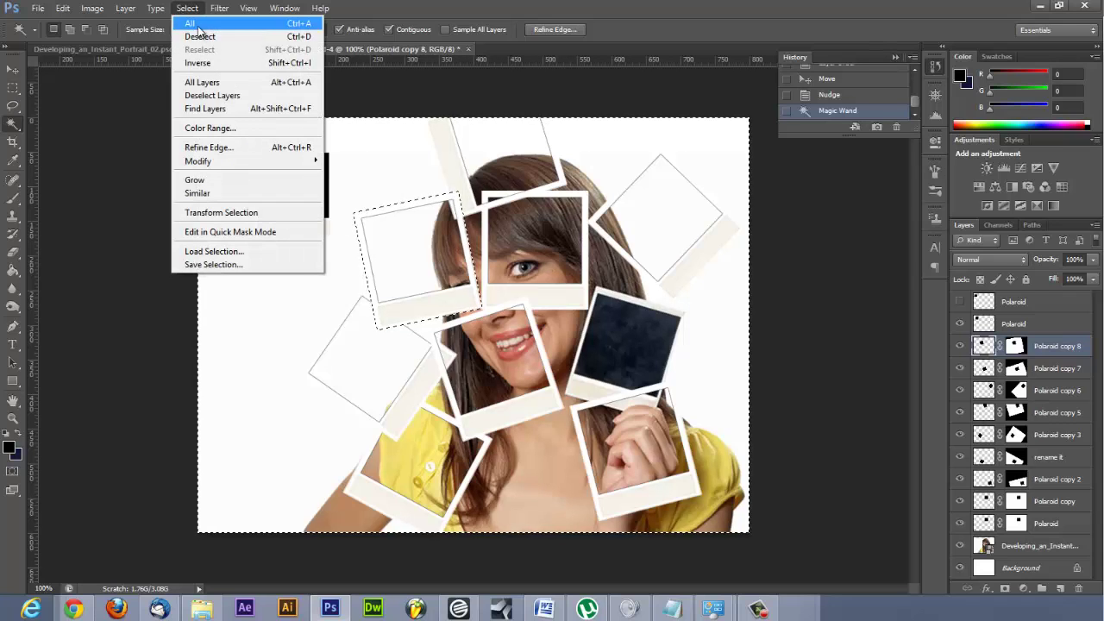
click(199, 37)
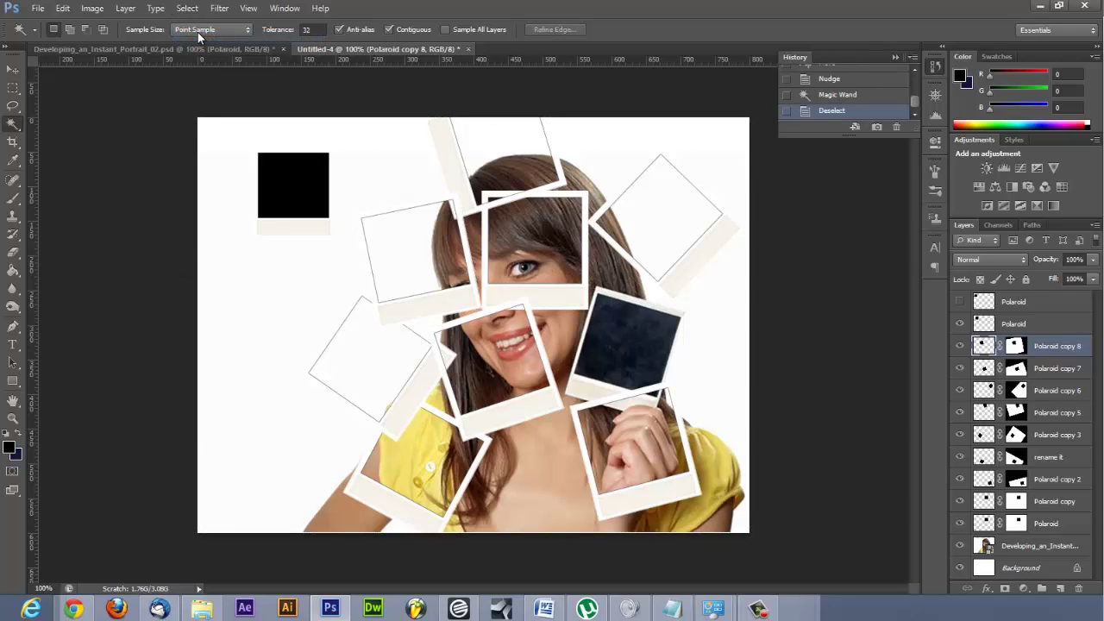
click(284, 191)
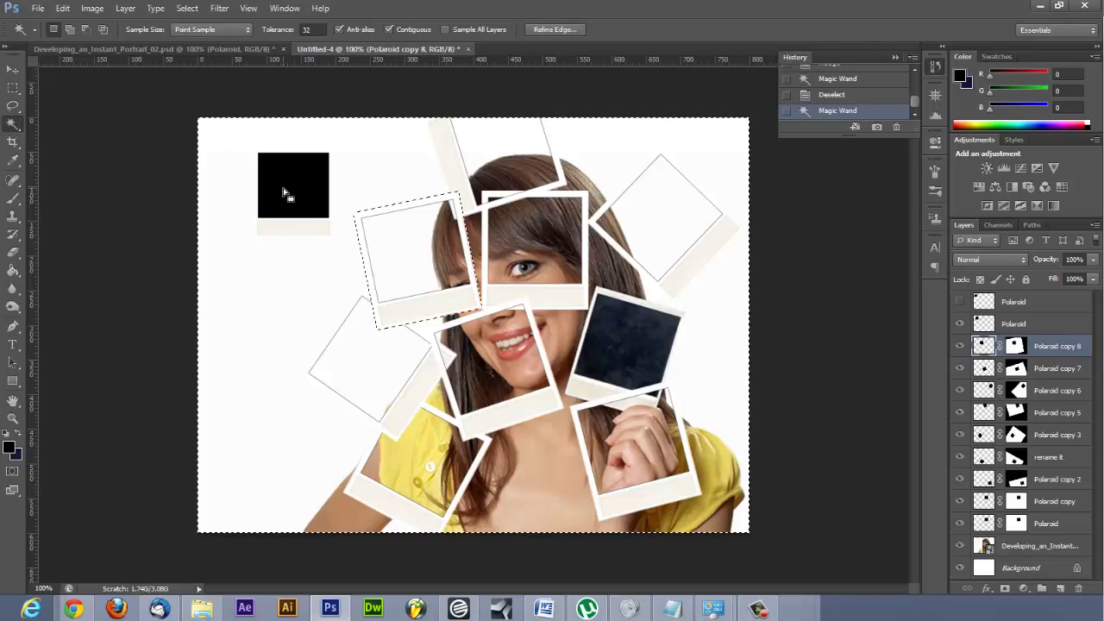
key(ctrl+d)
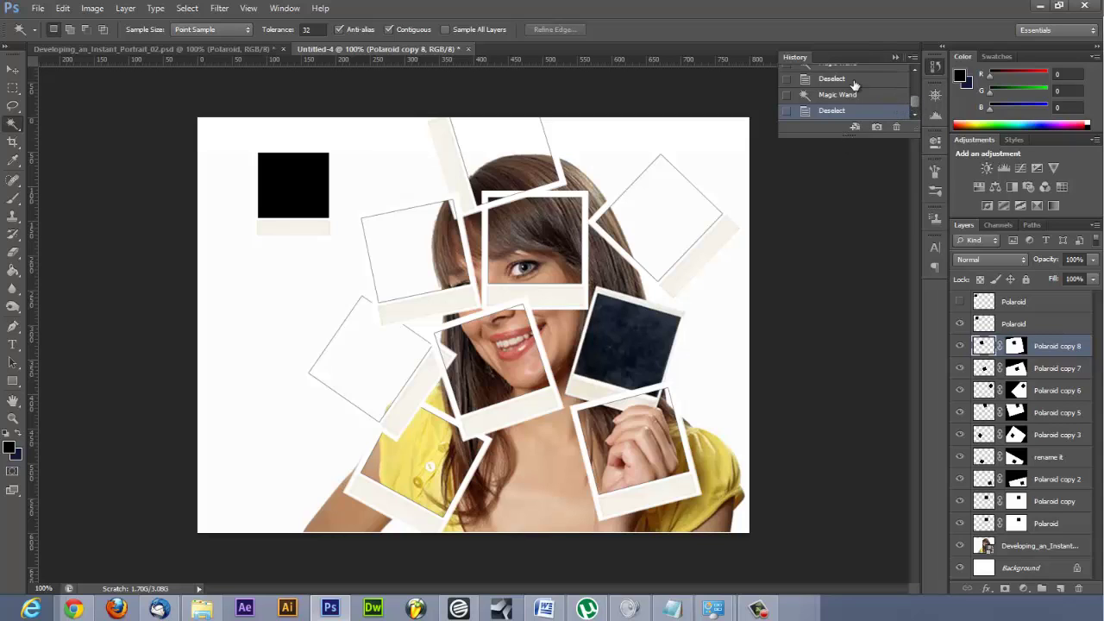
Browse the earlier history states, collapsing the history list and reopening it
drag(913, 97, 913, 79)
click(895, 57)
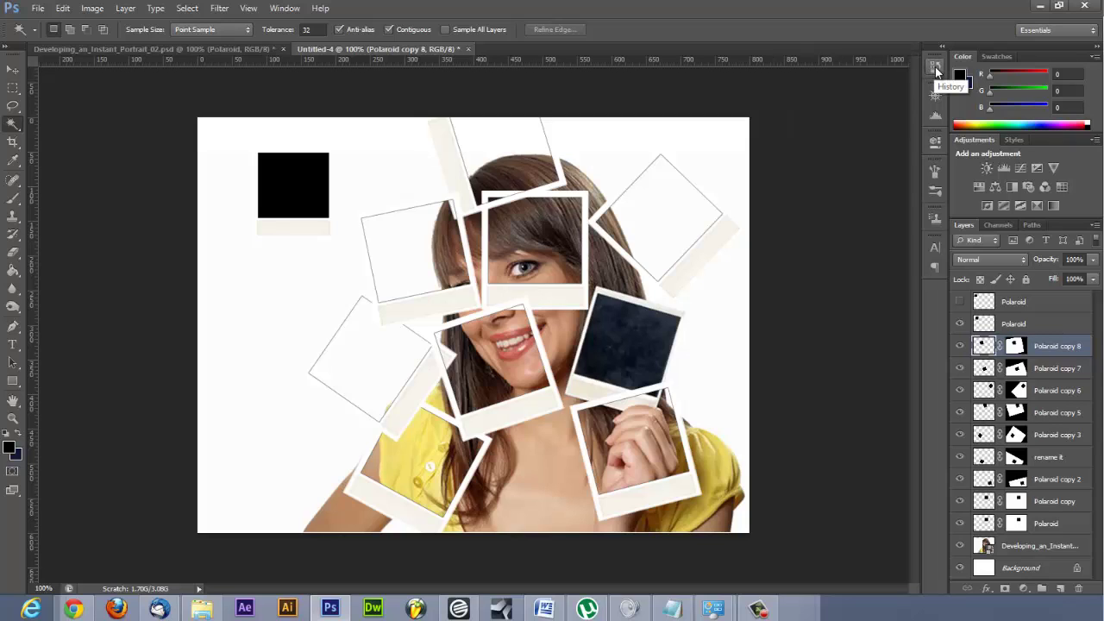
click(936, 69)
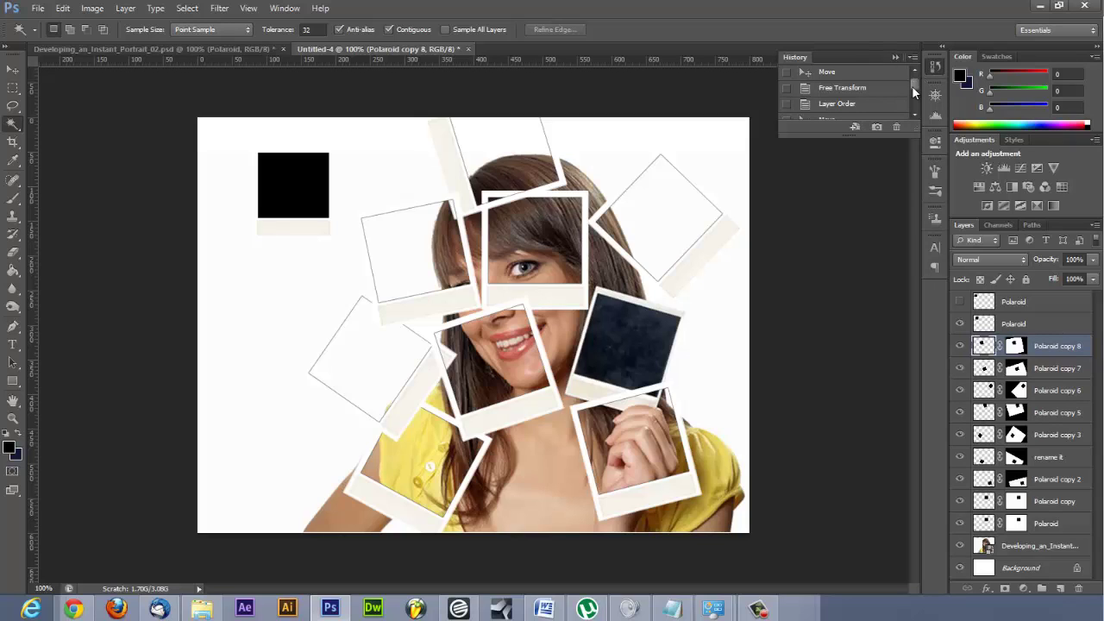
Activate the visible black Polaroid layer and select its black square with the Magic Wand at tolerance 32
scroll(913, 83, up, 2)
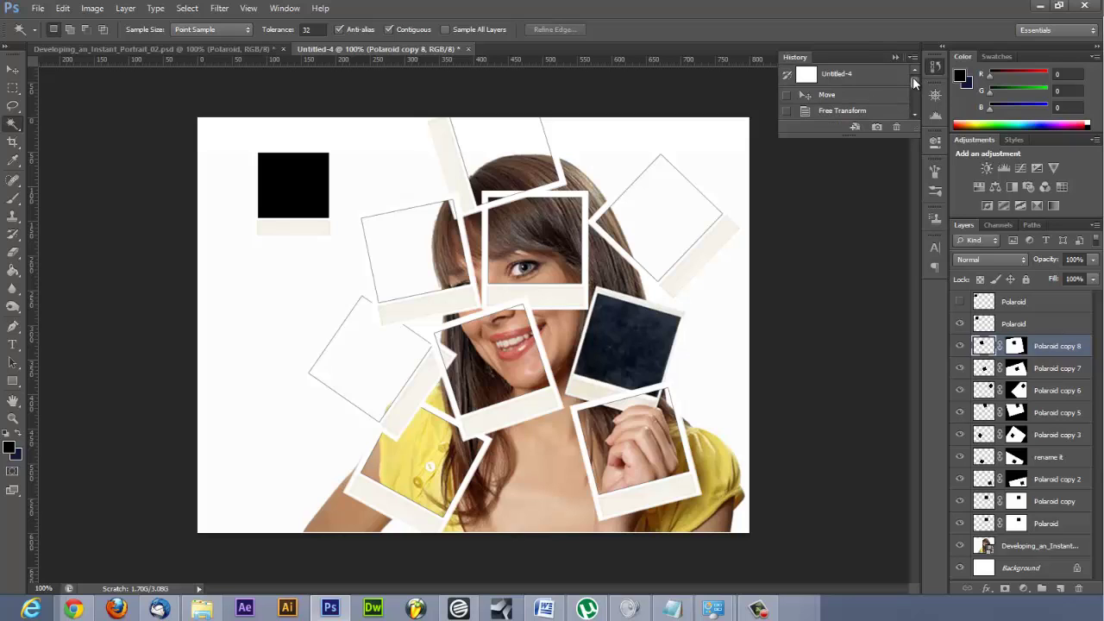
drag(913, 77, 911, 105)
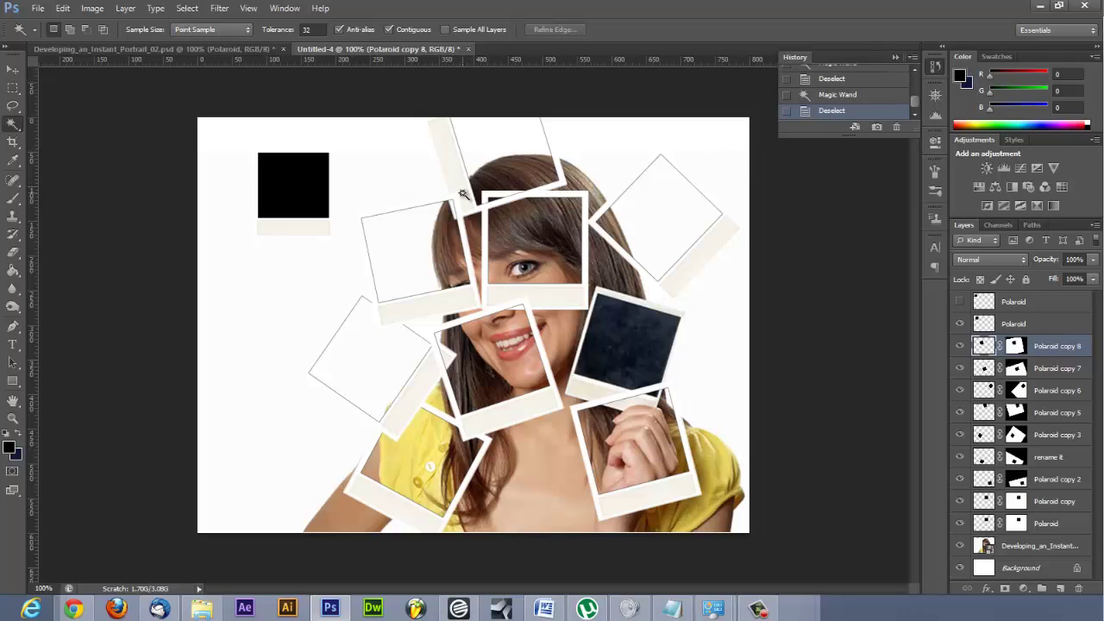
click(13, 69)
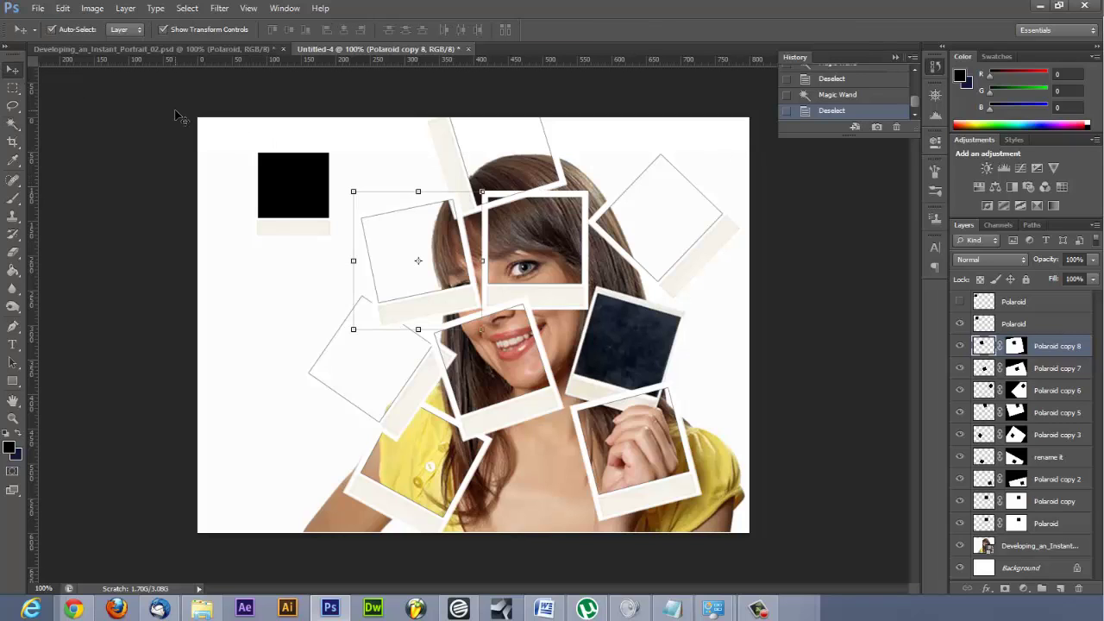
click(293, 195)
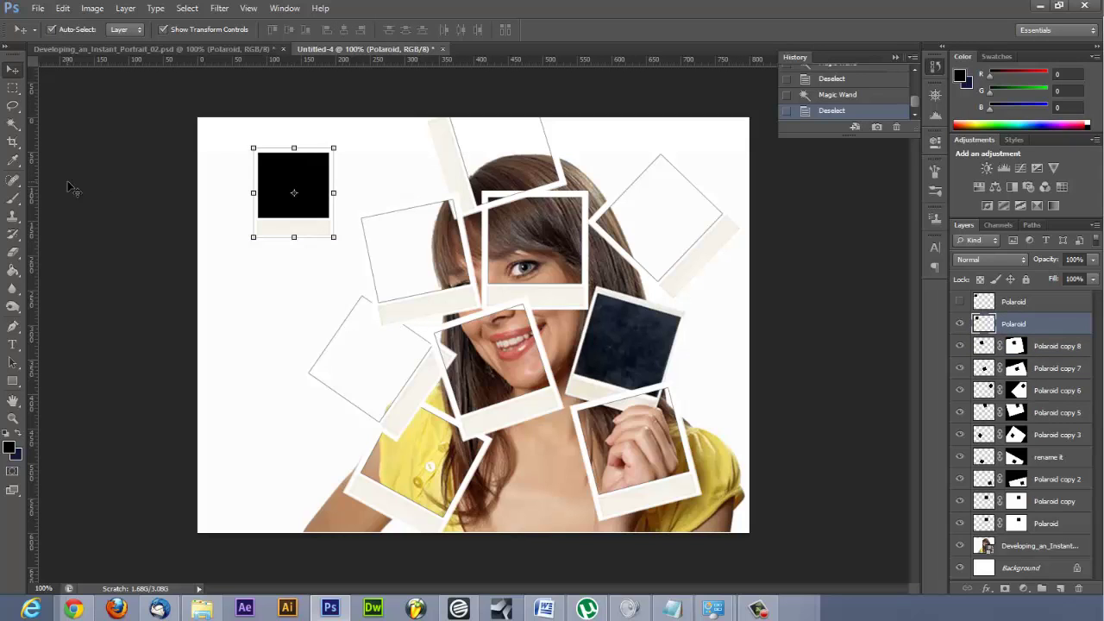
click(13, 126)
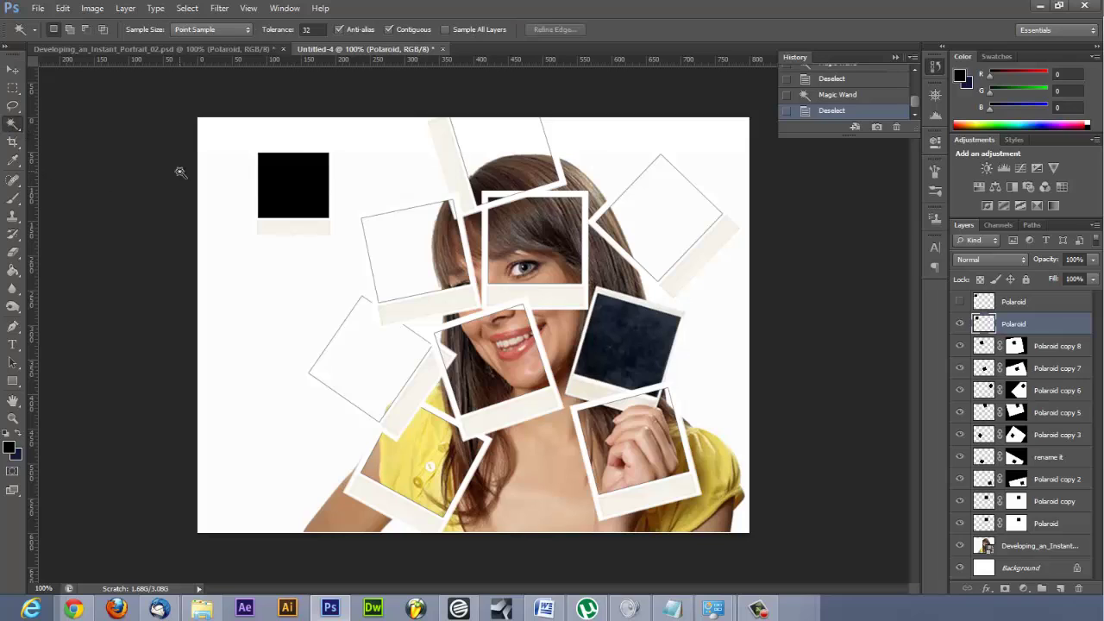
click(303, 185)
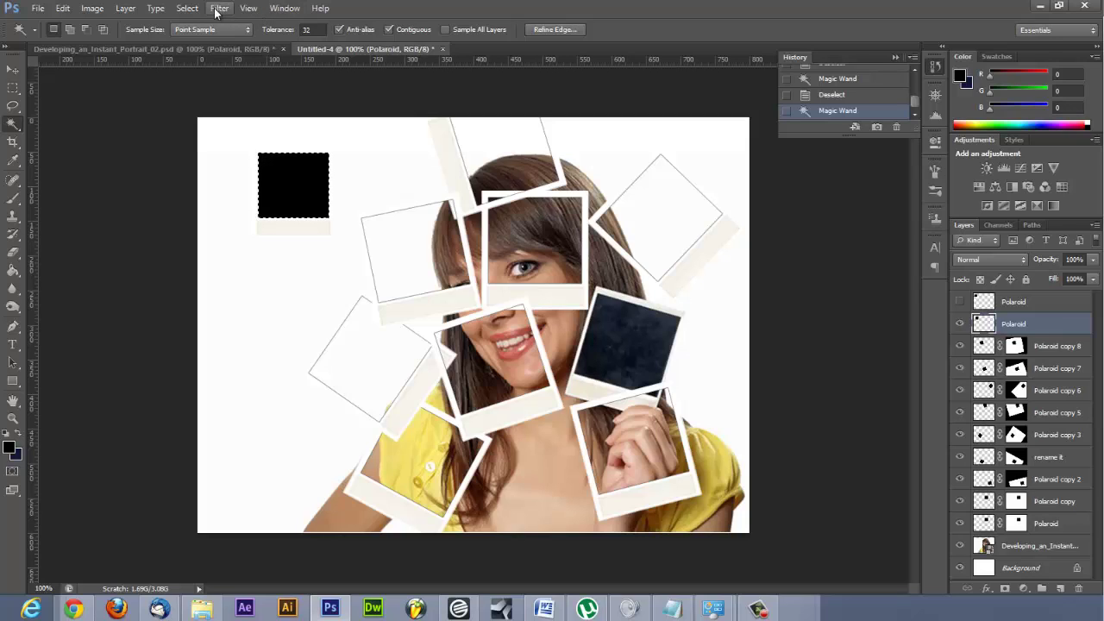
Invert the selection around the black square and shift the layer slightly with the Move tool
click(188, 10)
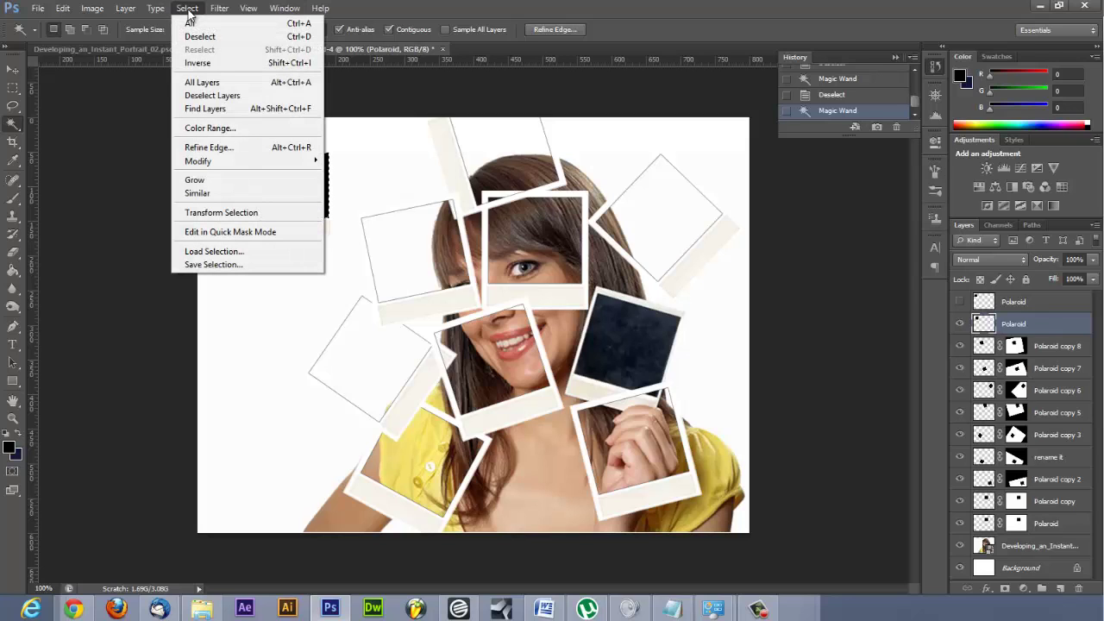
click(198, 63)
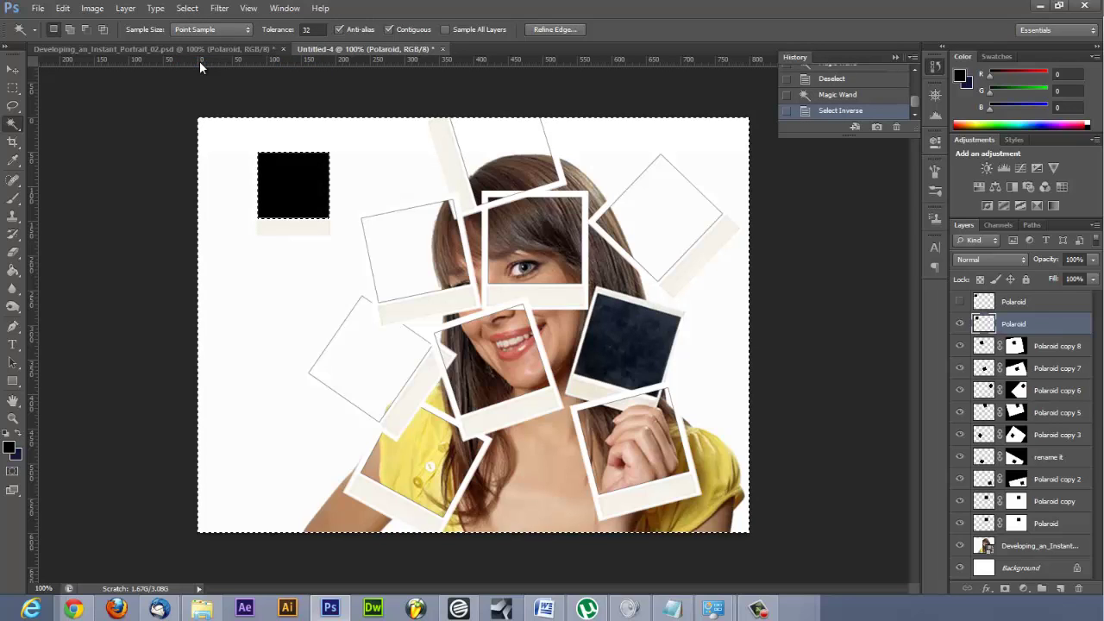
click(11, 76)
mouse_move(296, 182)
mouse_down()
mouse_move(360, 213)
mouse_move(297, 185)
mouse_up()
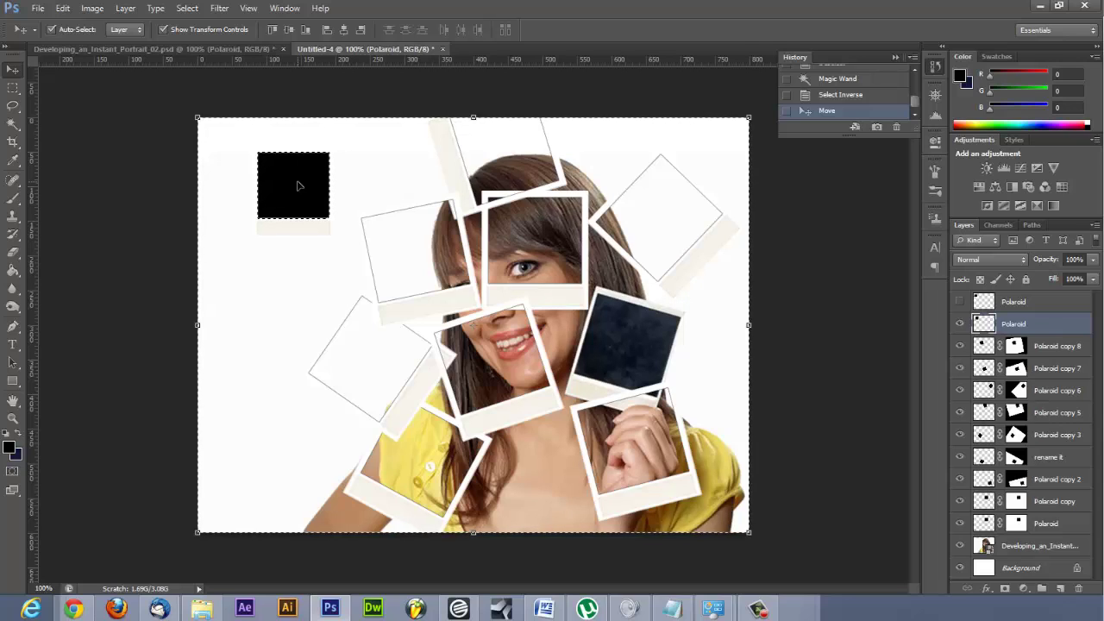
Erase at four spots outside the black square with the 5 px Eraser inside the inverted selection
click(12, 252)
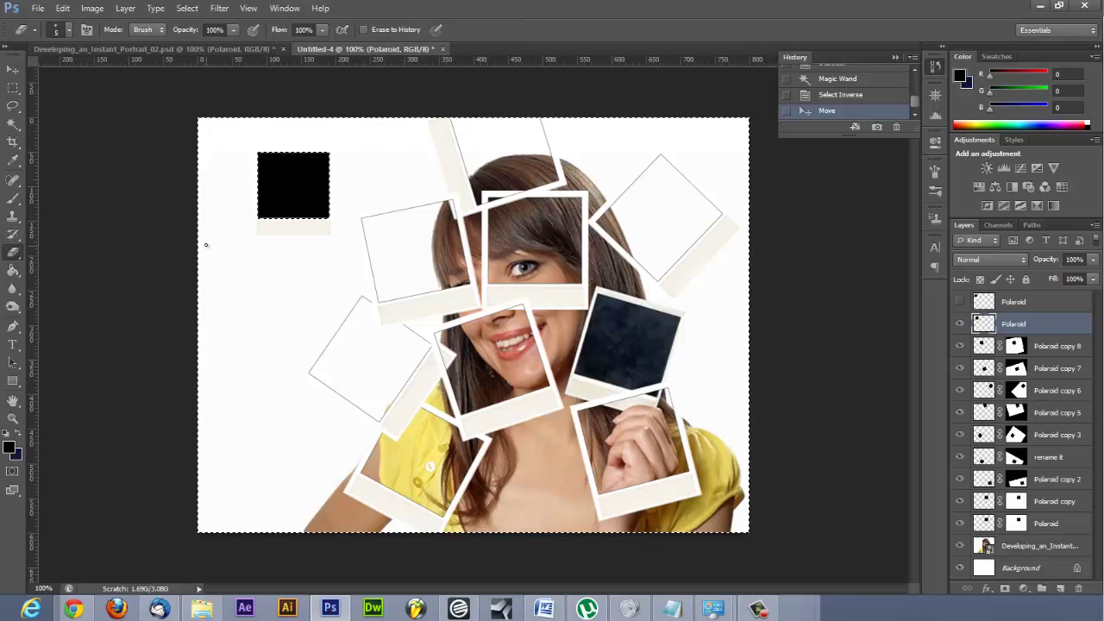
click(319, 274)
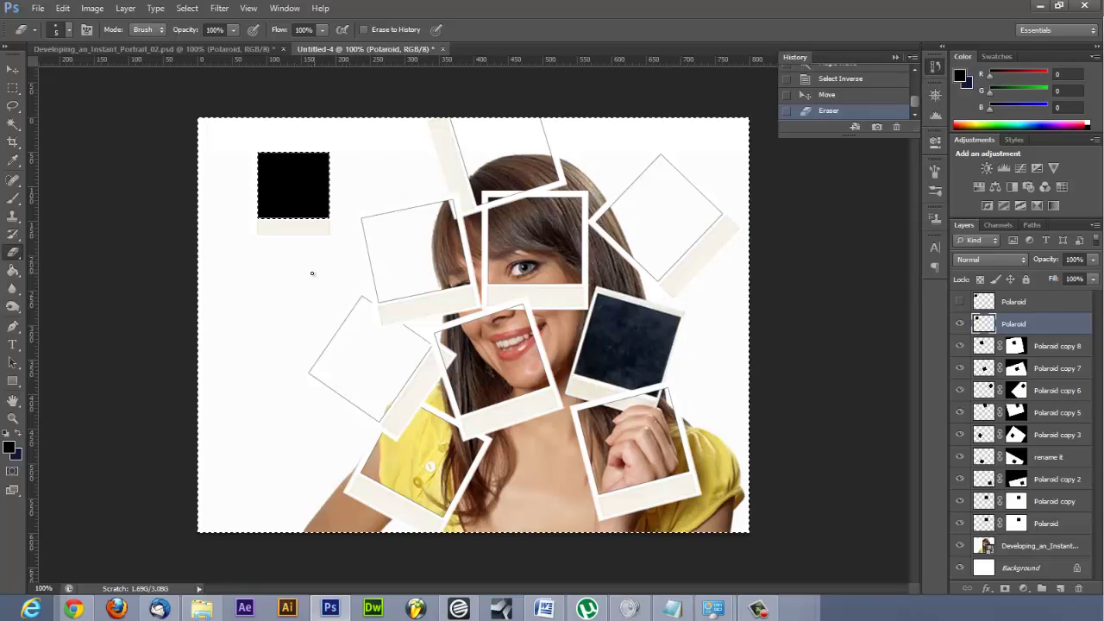
click(290, 271)
click(414, 233)
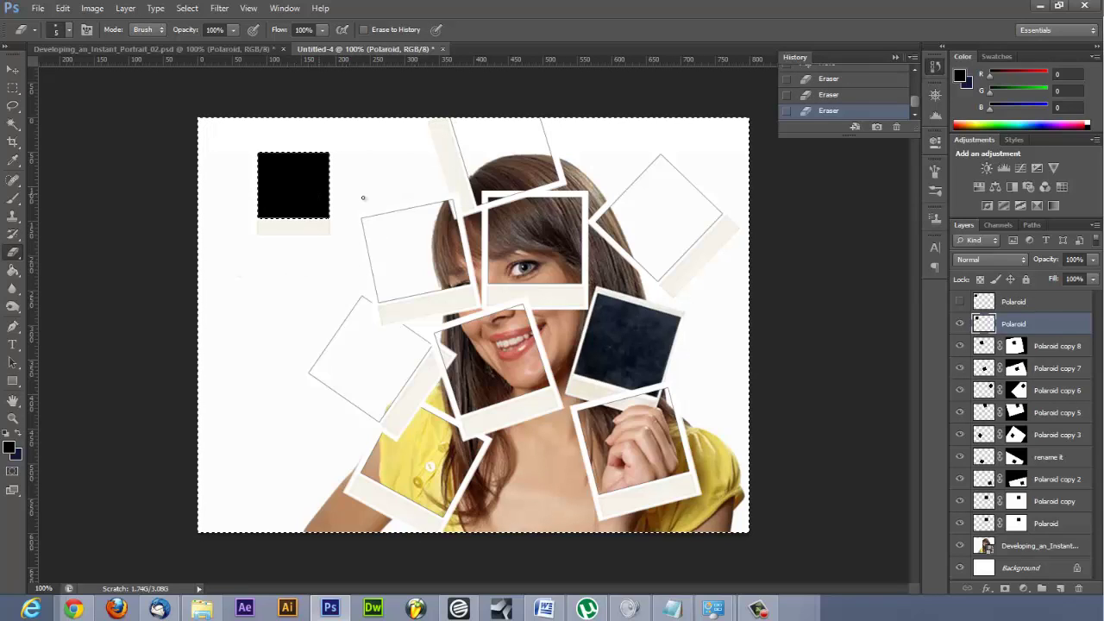
click(306, 314)
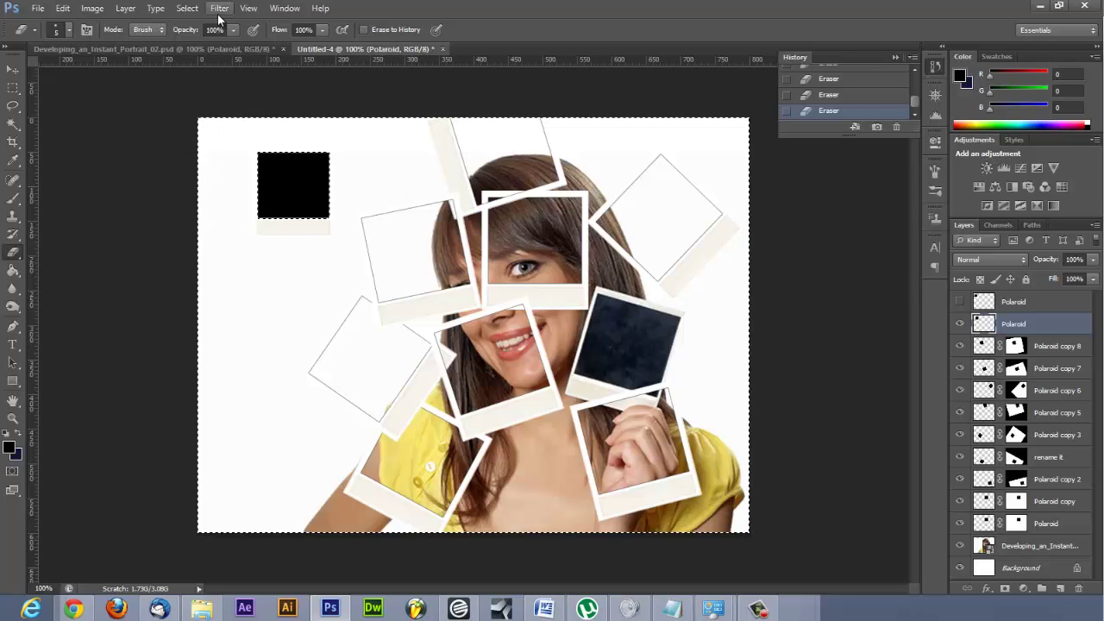
Deselect all layers, try the Magic Wand twice on the black square, and clear the remaining selection
click(185, 9)
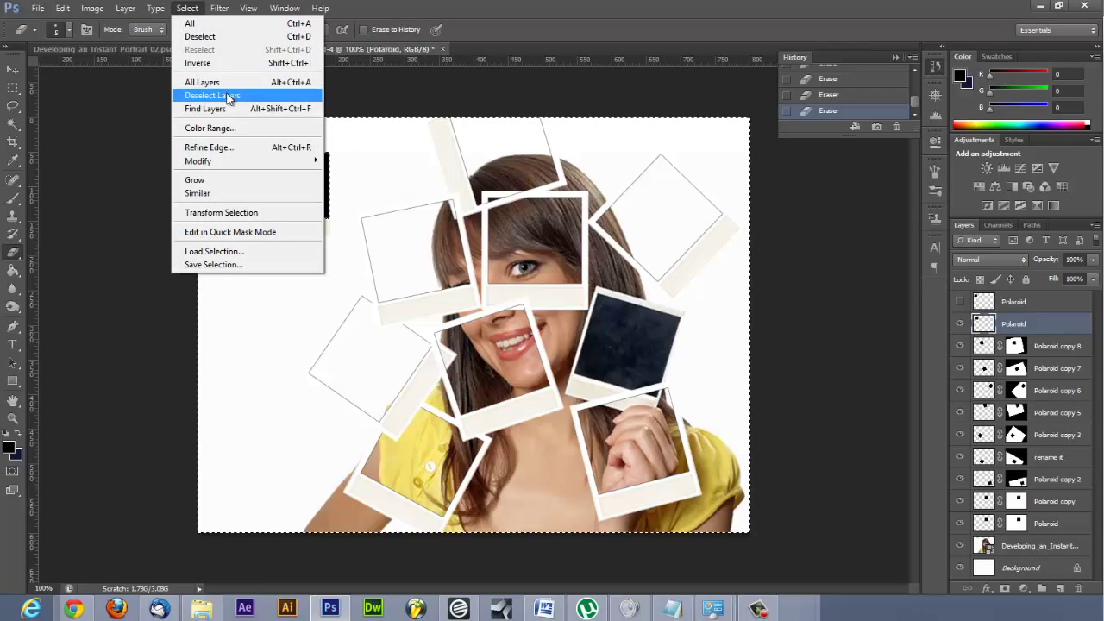
click(228, 95)
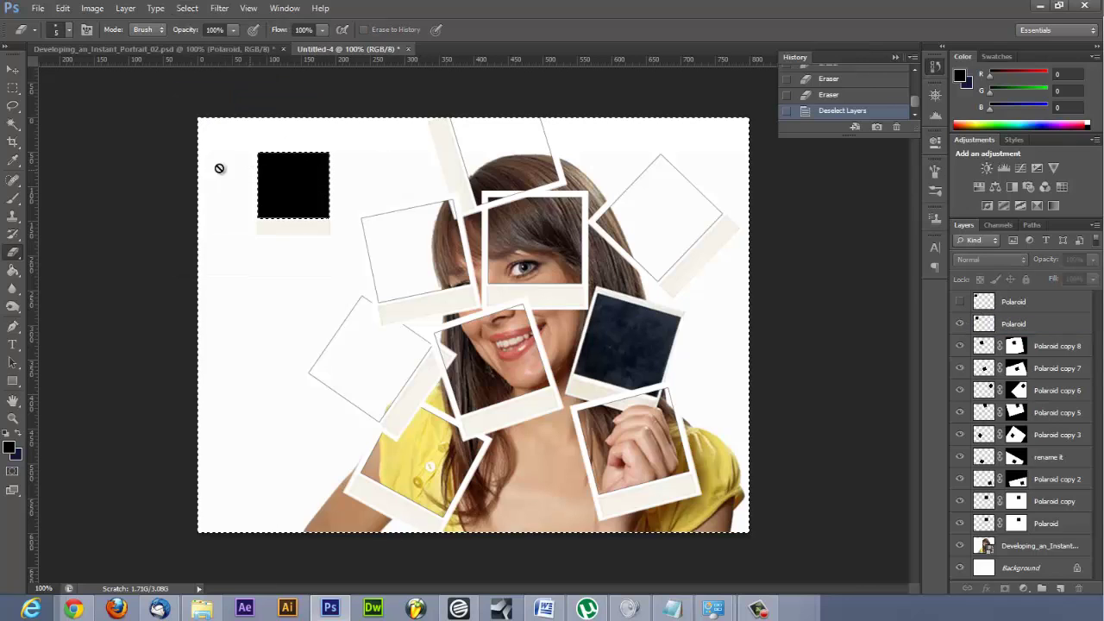
click(8, 126)
click(284, 188)
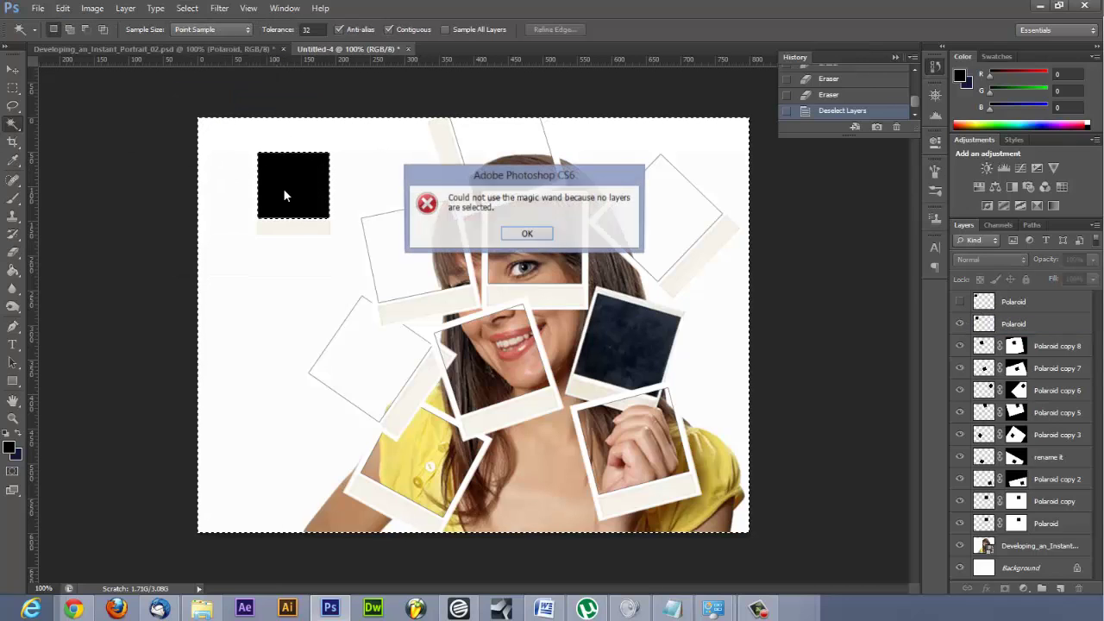
click(527, 236)
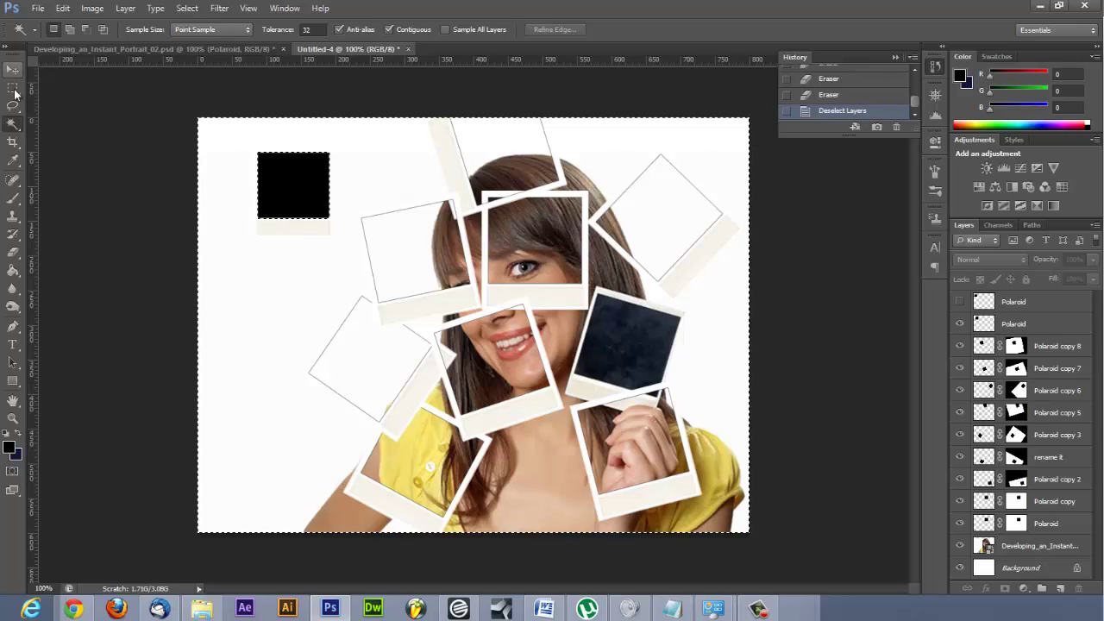
click(291, 202)
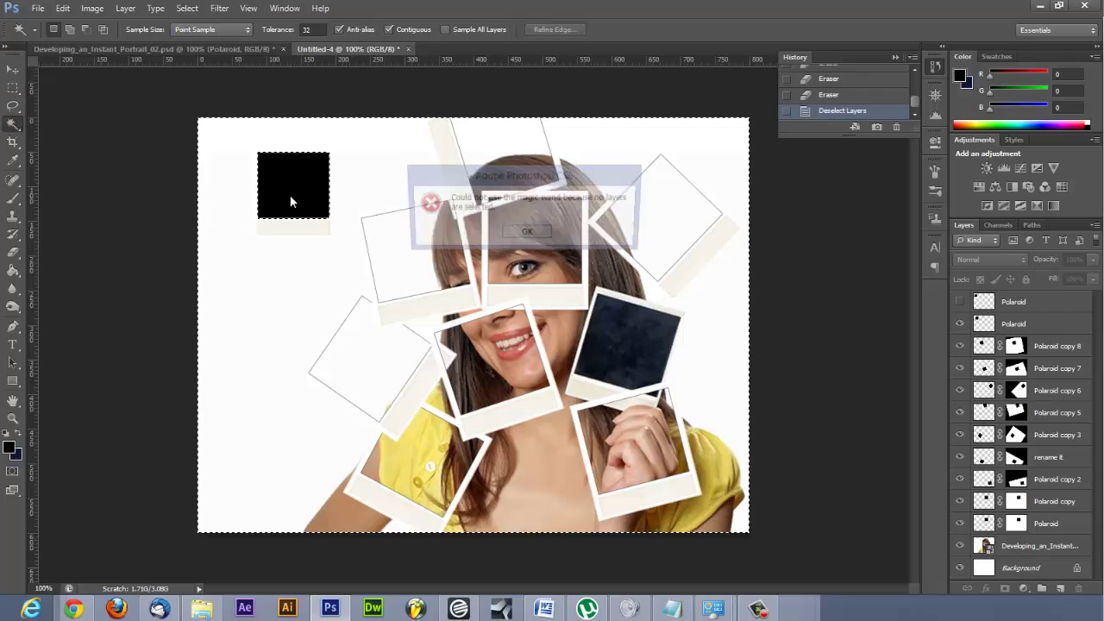
click(527, 232)
key(ctrl+d)
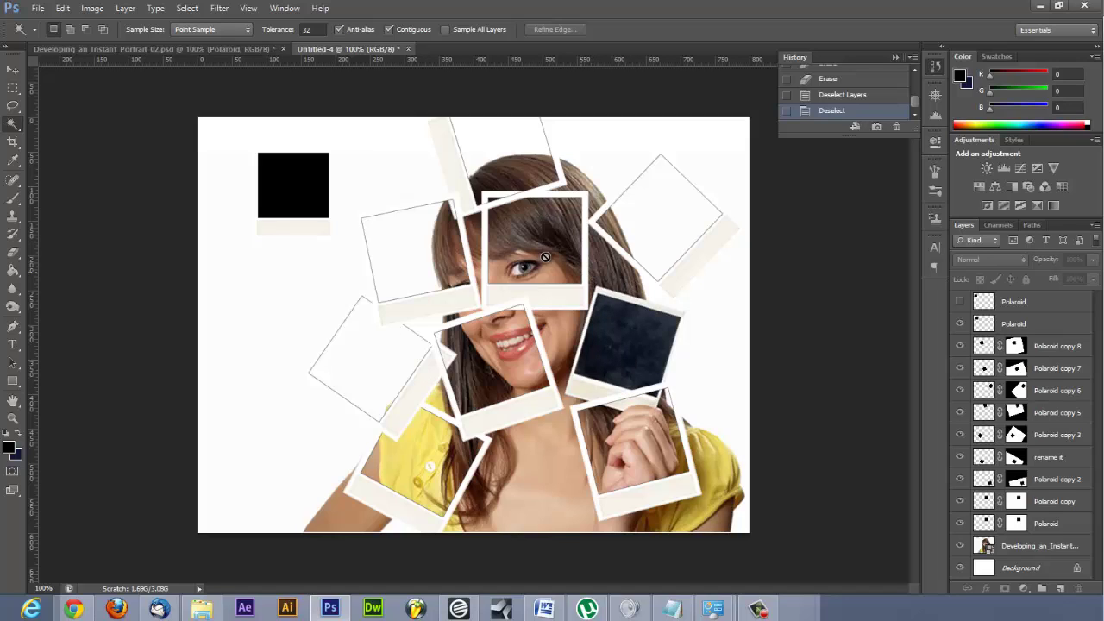
Display the Navigator and return to the Move tool
click(932, 97)
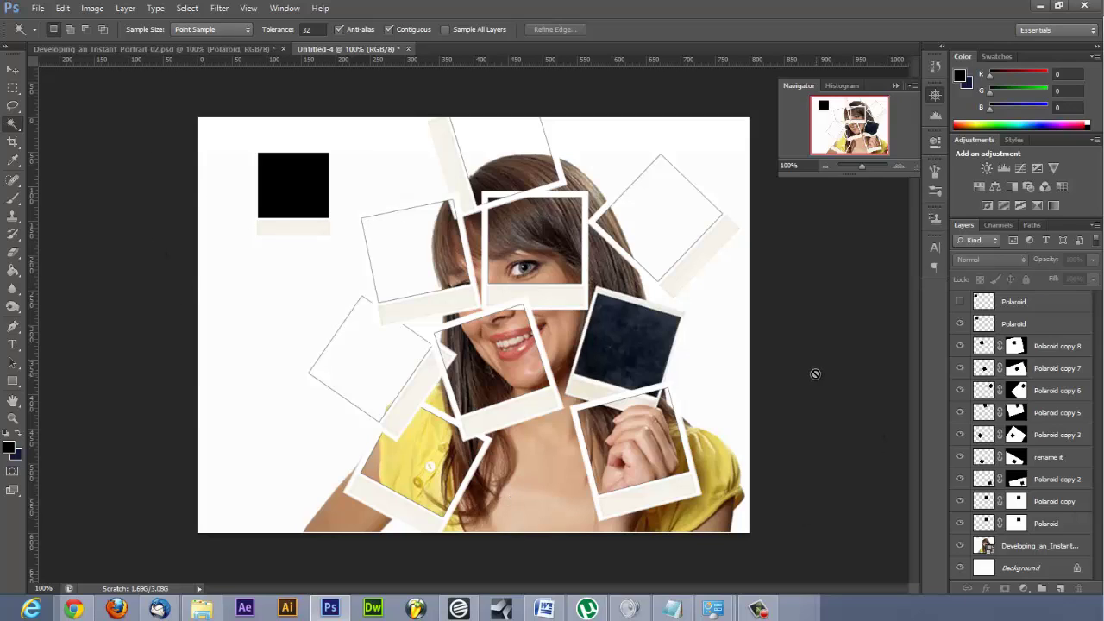
click(14, 71)
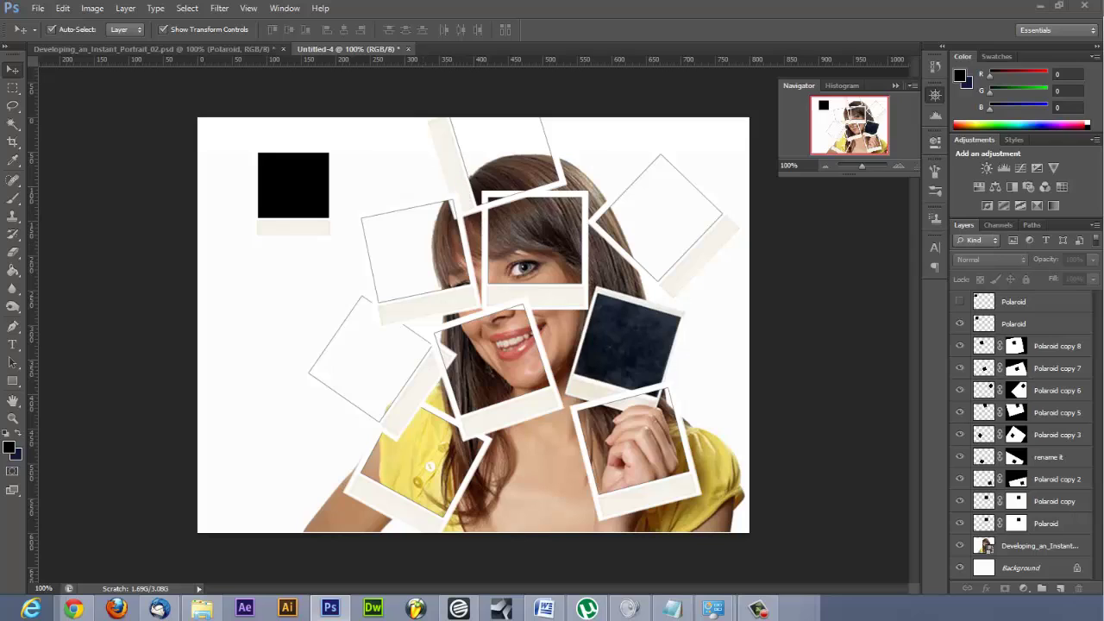
click(73, 609)
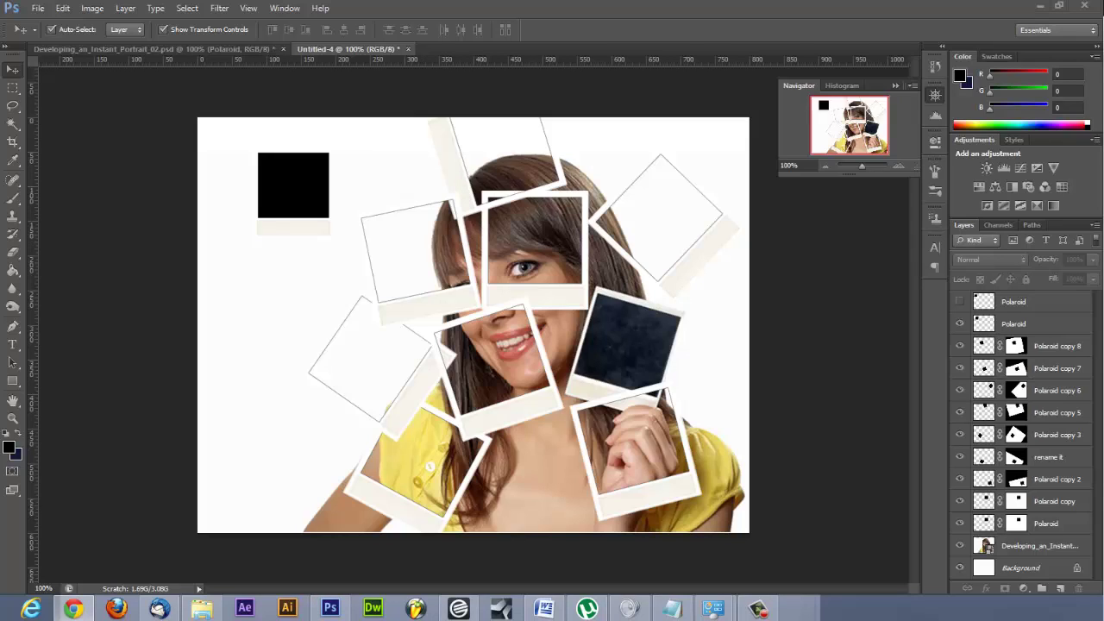